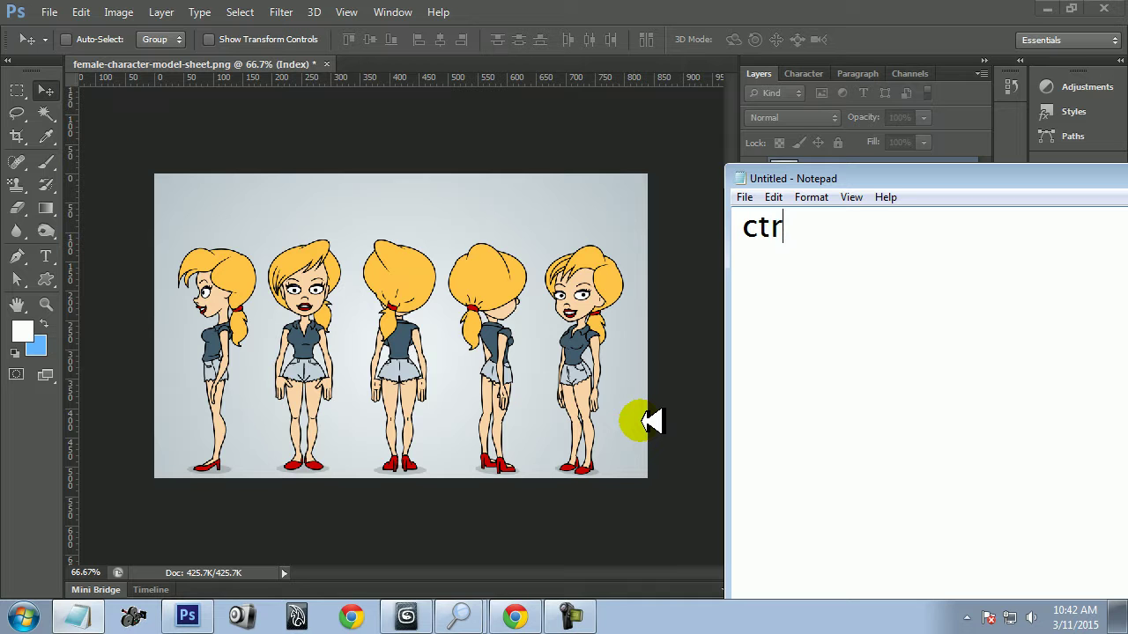
Step: Finish the note ctrl+r in Notepad and minimize it to return to the character sheet in Photoshop
text(r)
drag(1092, 180, 951, 217)
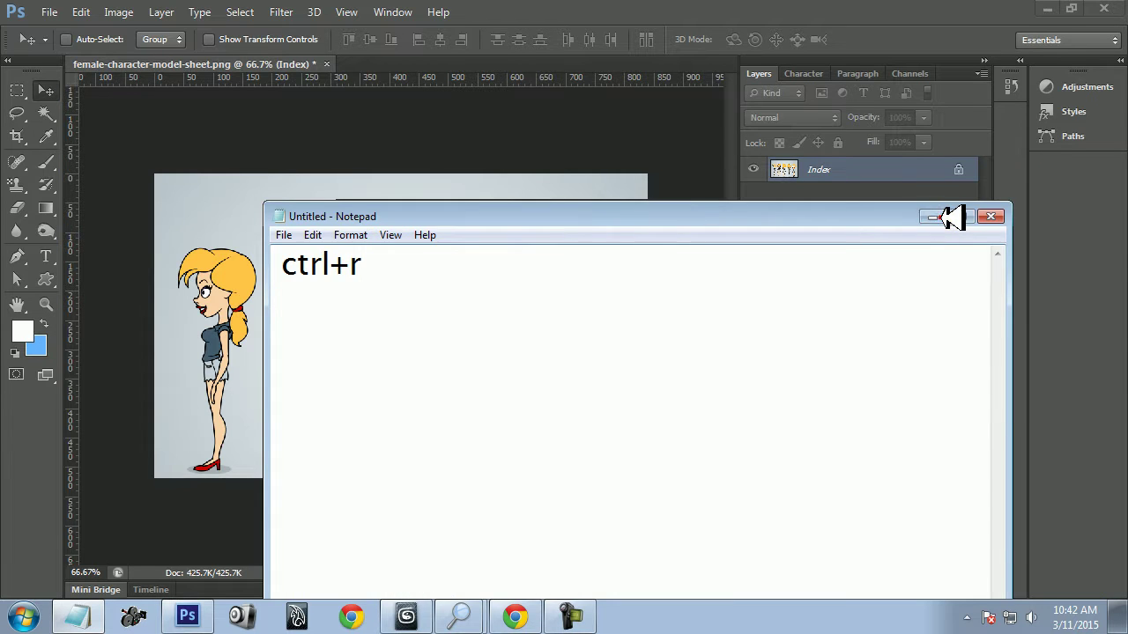
click(936, 216)
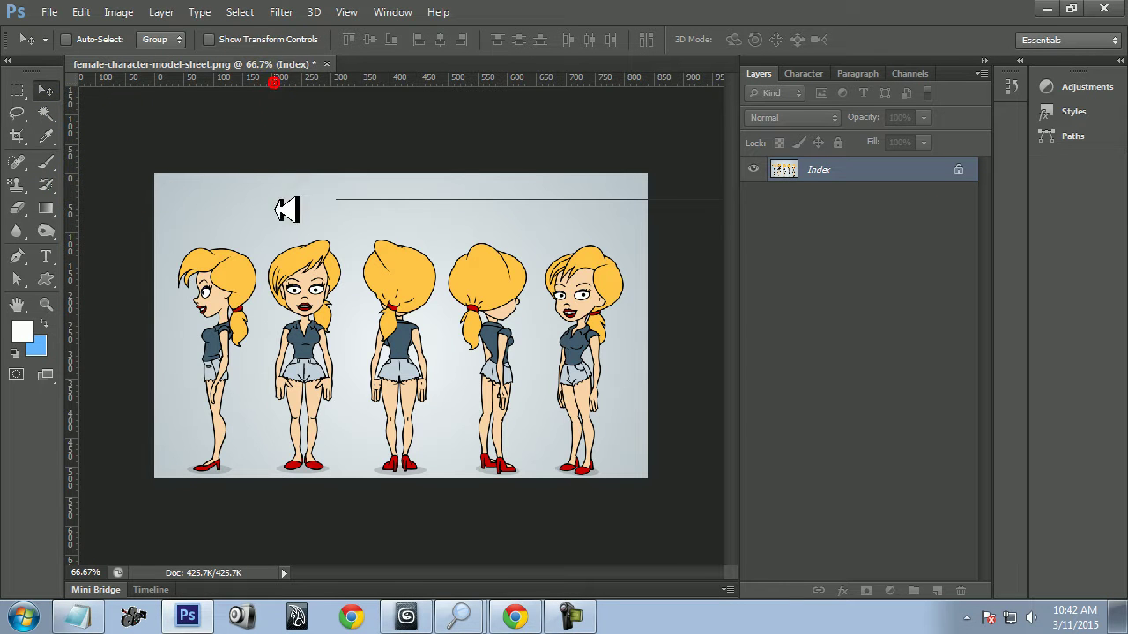
click(571, 616)
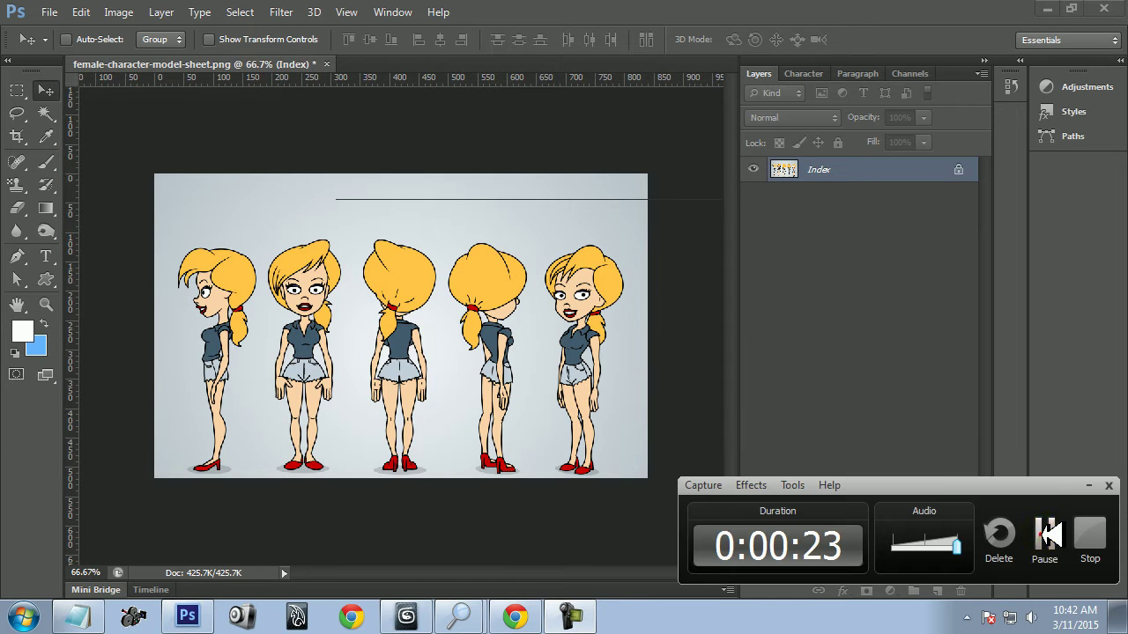
click(1046, 534)
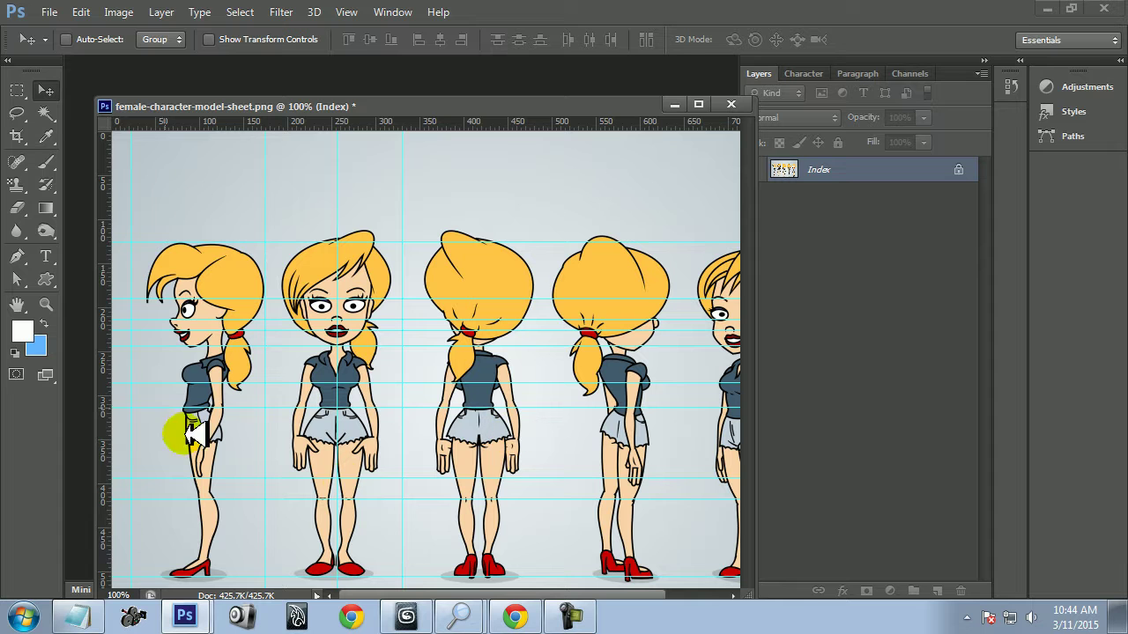
click(570, 616)
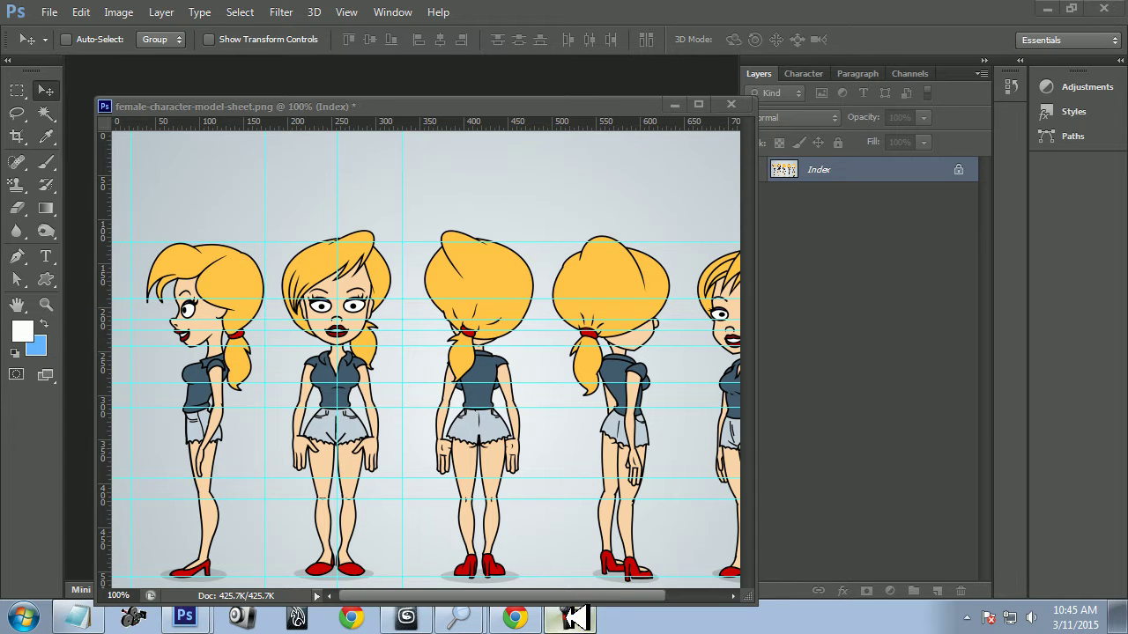
click(1055, 534)
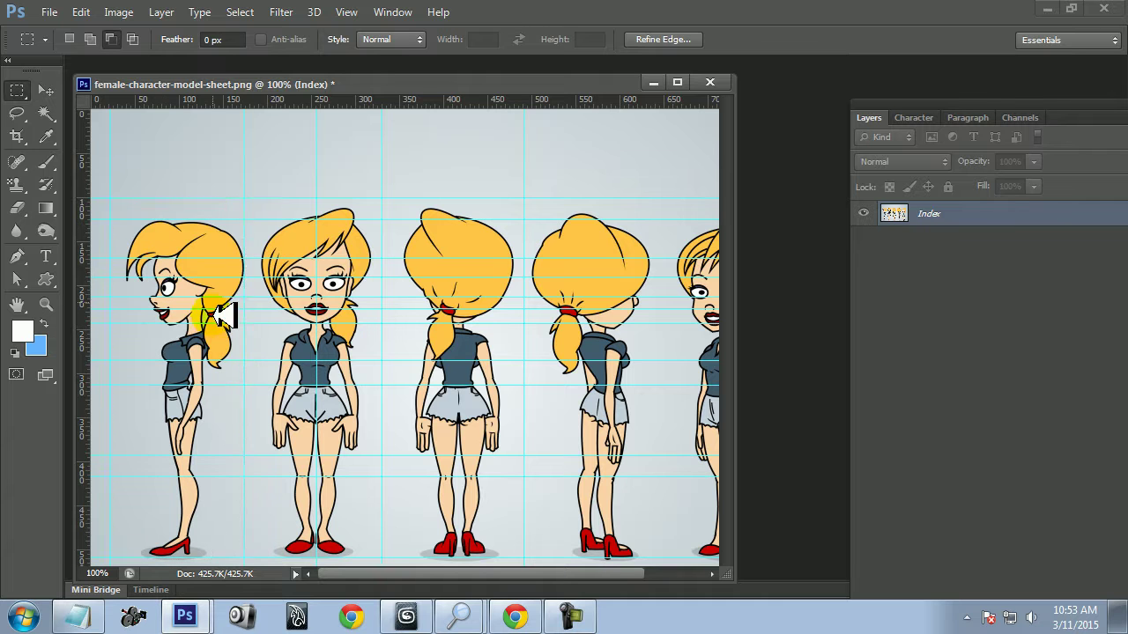
click(232, 259)
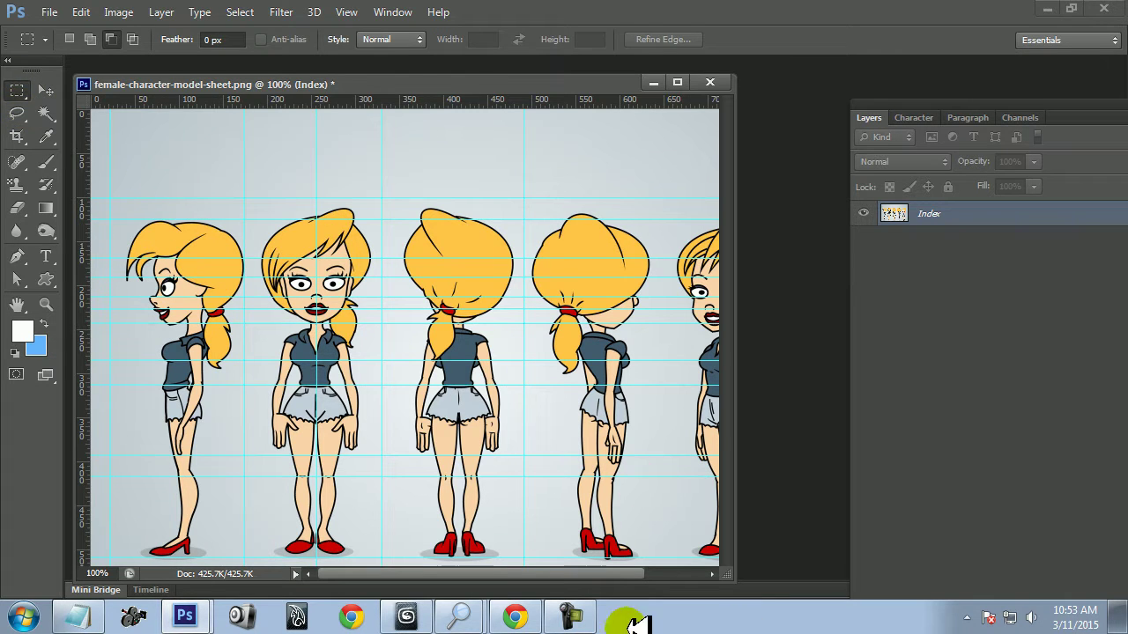
click(569, 616)
click(1061, 559)
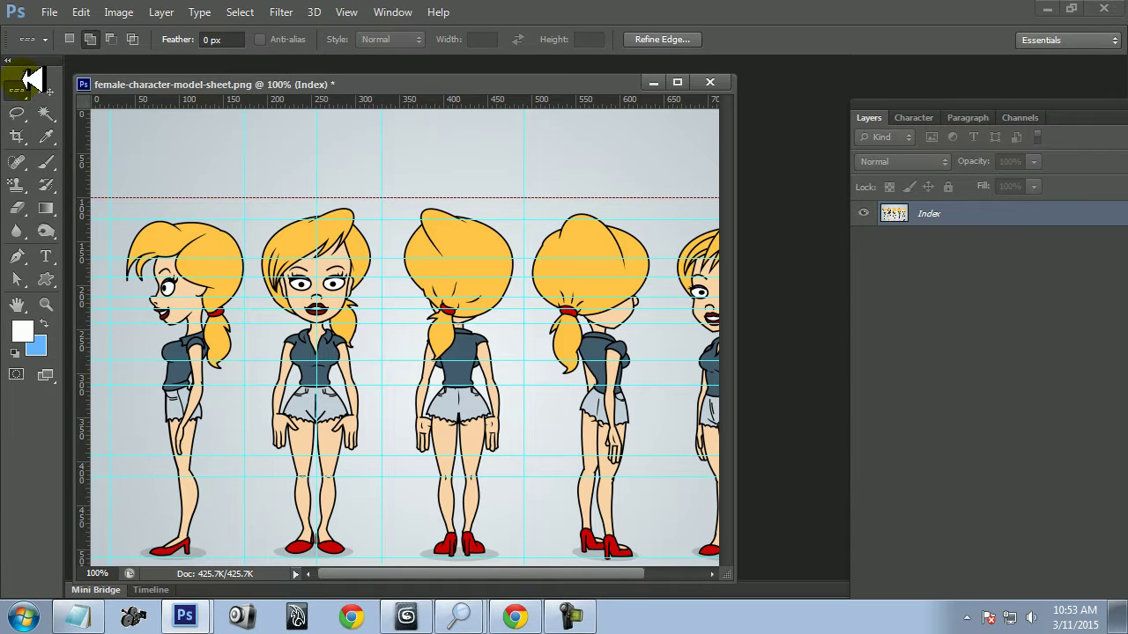
click(568, 617)
click(1052, 563)
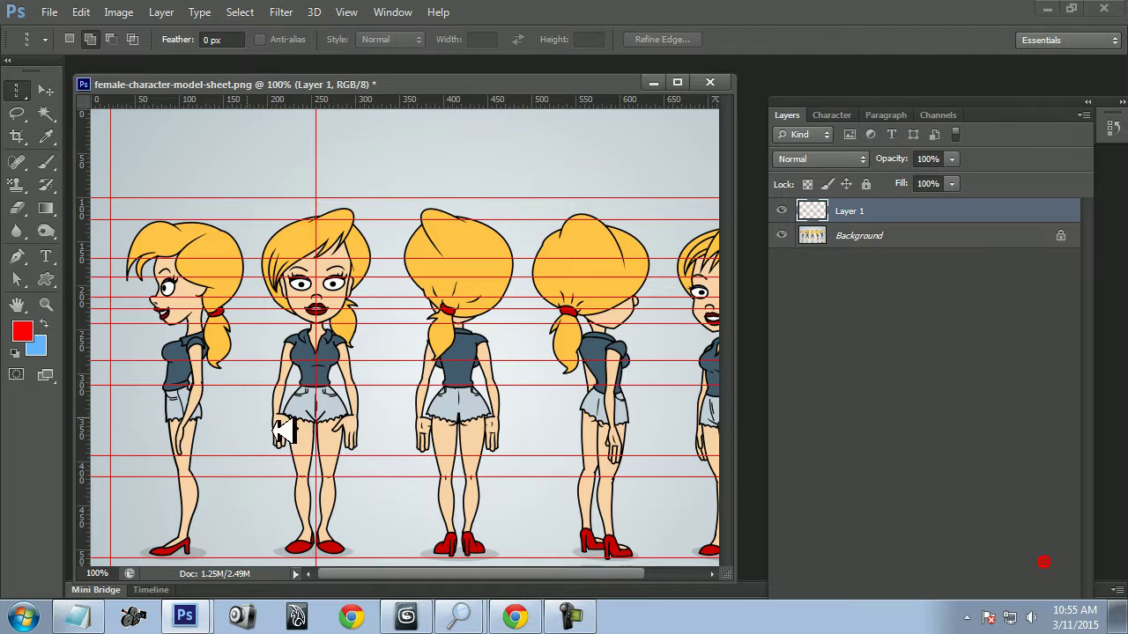
click(570, 617)
click(1052, 562)
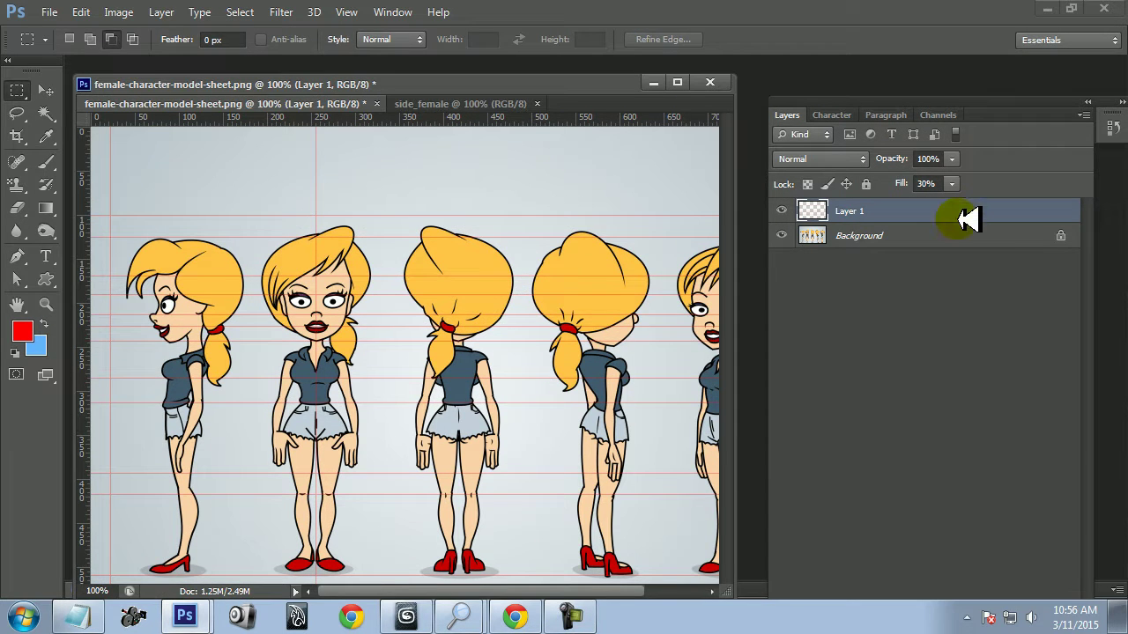
Step: Merge the red line layer into the Background and convert the Background into a regular editable layer
key(Delete)
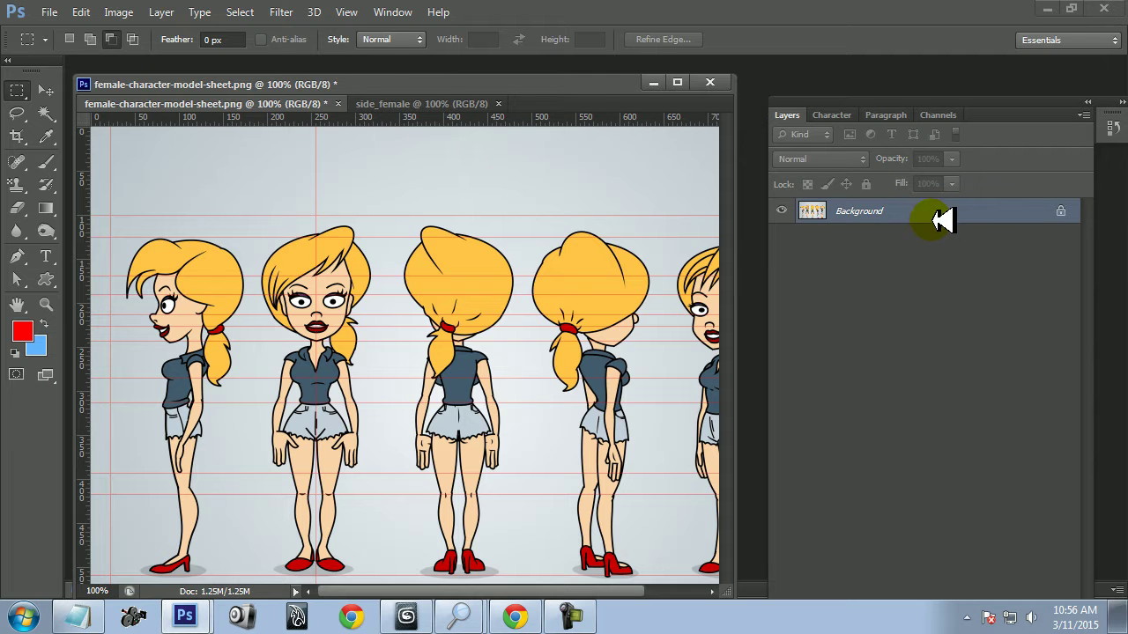
double_click(942, 221)
click(705, 209)
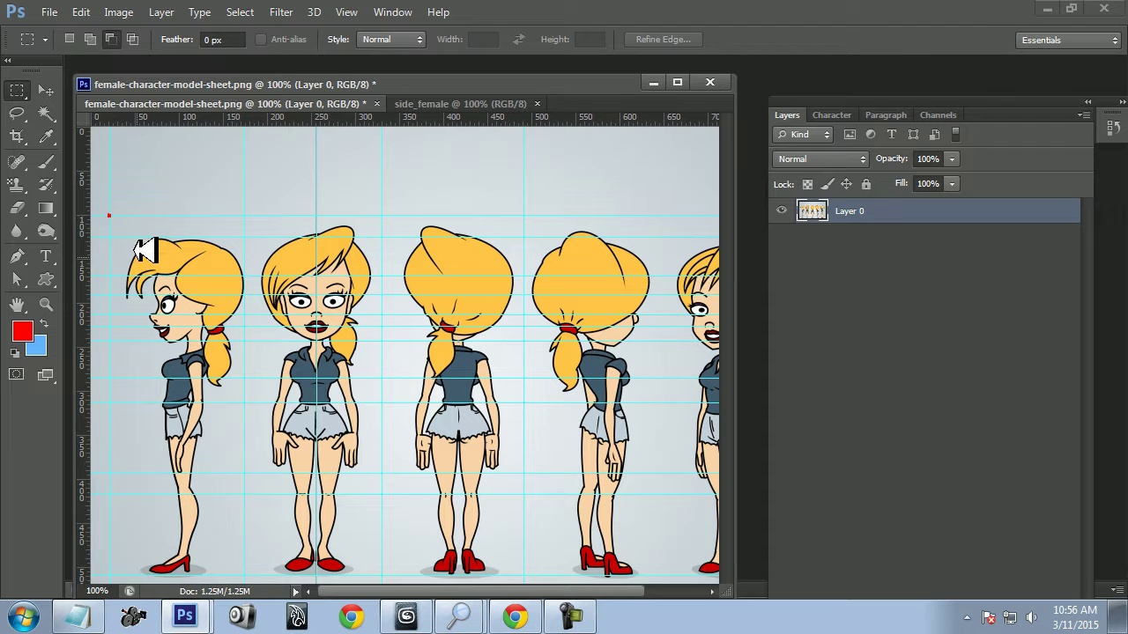
click(571, 616)
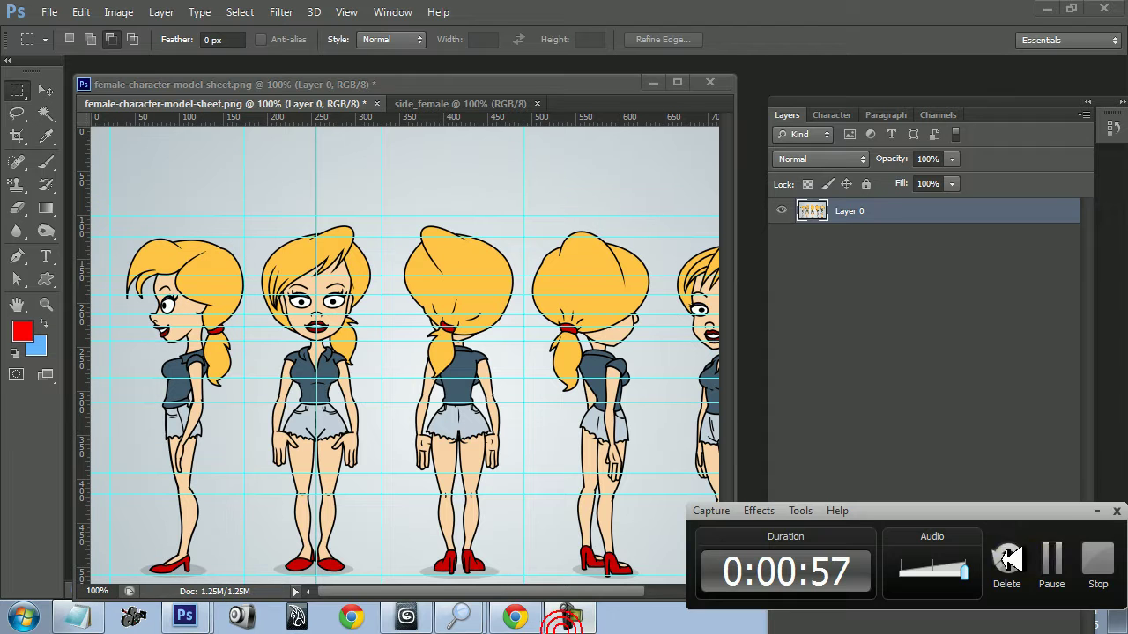
click(1053, 555)
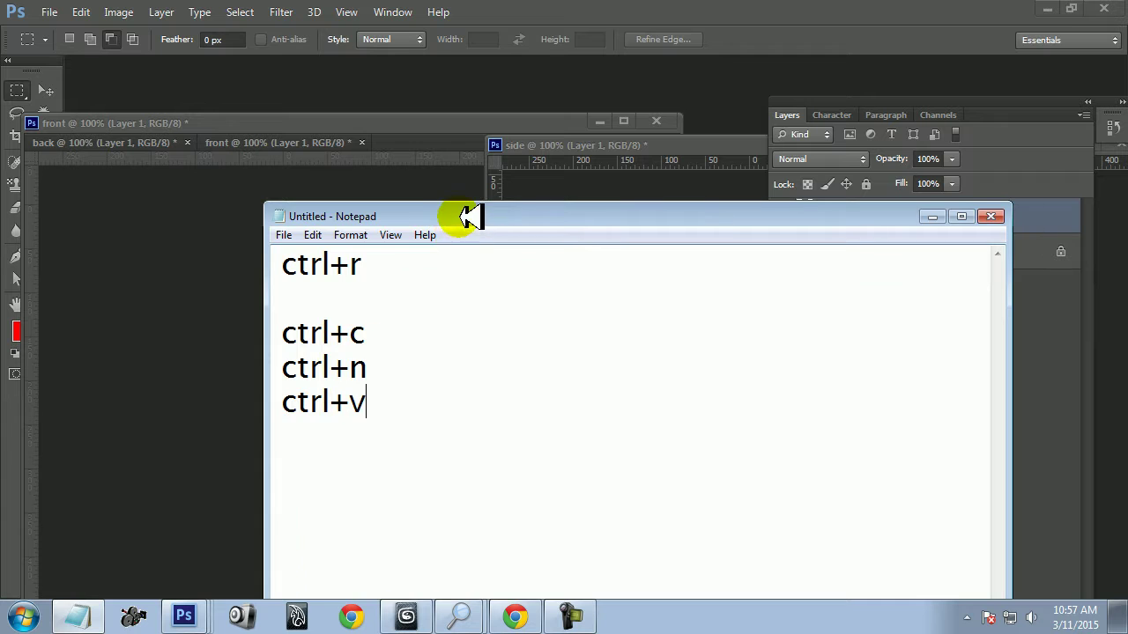
Step: Move Notepad aside and separate the front image from the tabbed group into its own floating Photoshop window
drag(467, 216, 732, 265)
click(301, 145)
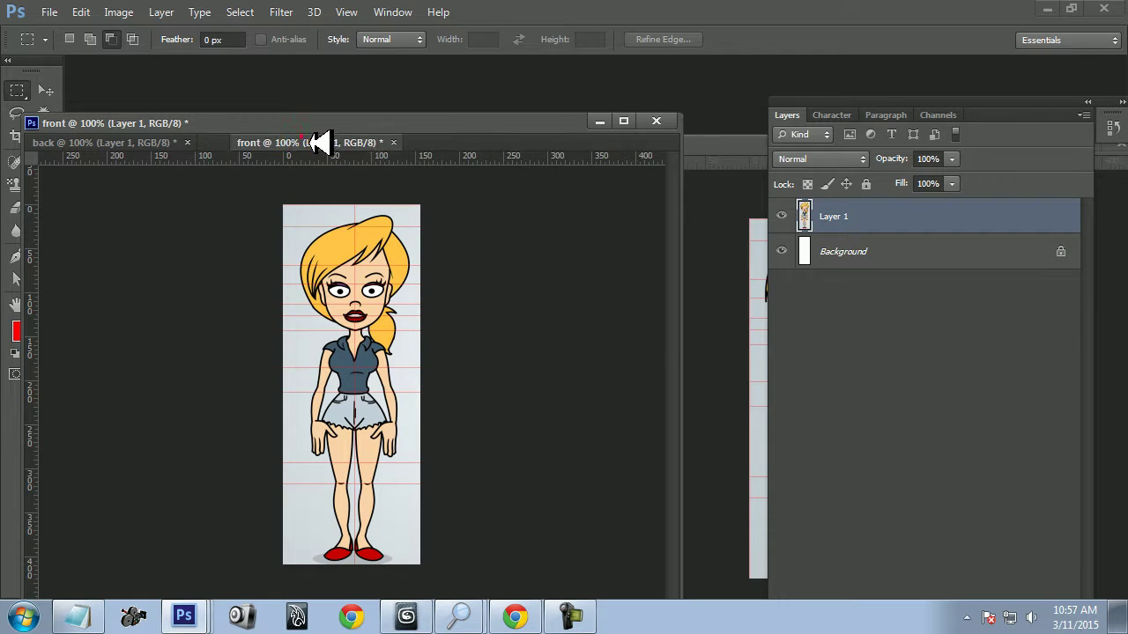
drag(313, 141, 302, 181)
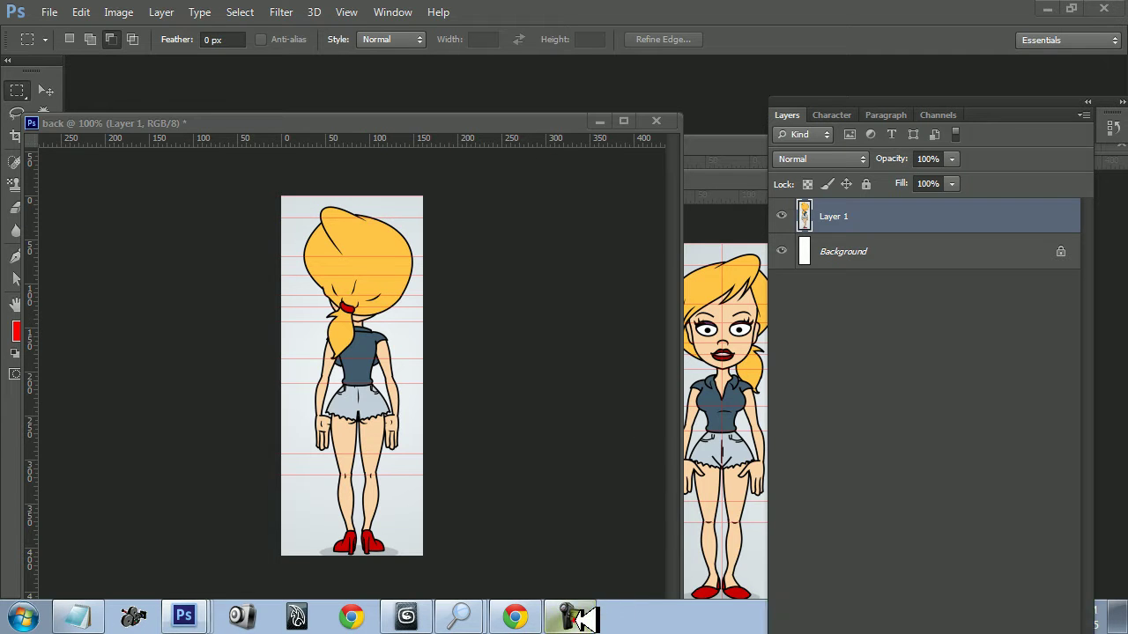
click(571, 615)
click(1062, 578)
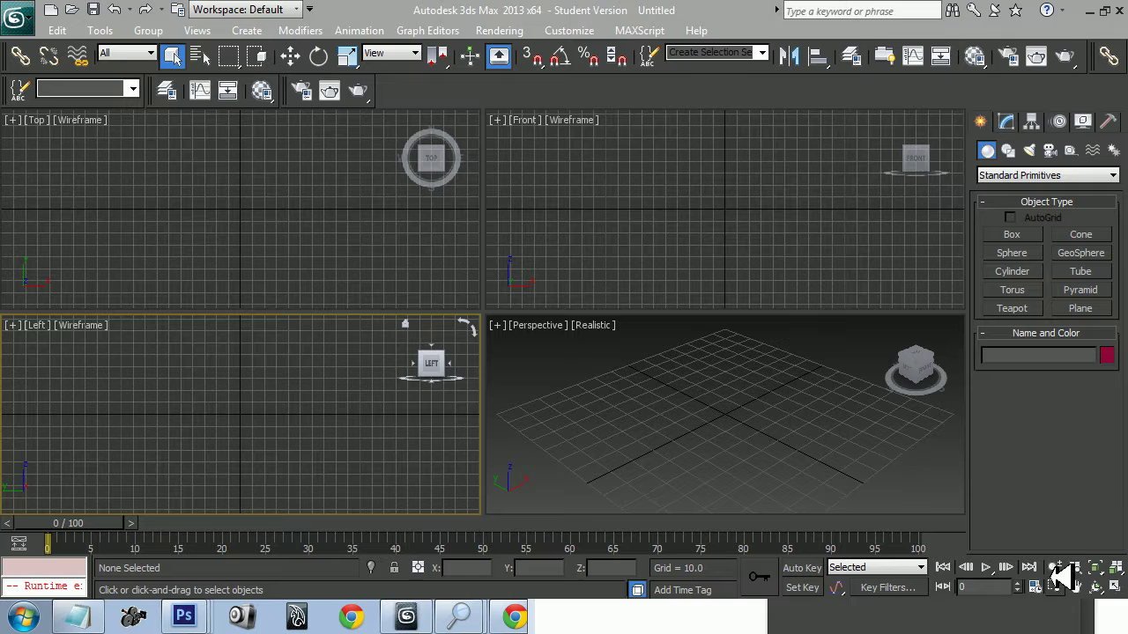
Step: In 3ds Max, draw a plane about 85 by 82 units in the Front viewport with 1 length and 1 width segment
click(1085, 309)
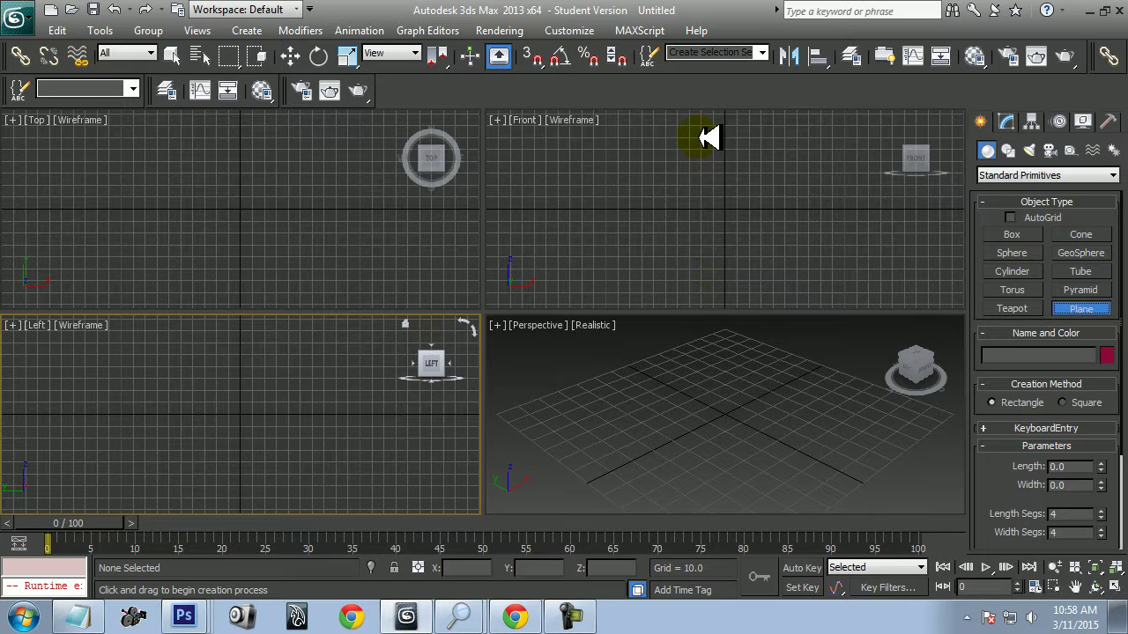
drag(675, 135, 768, 232)
right_click(765, 222)
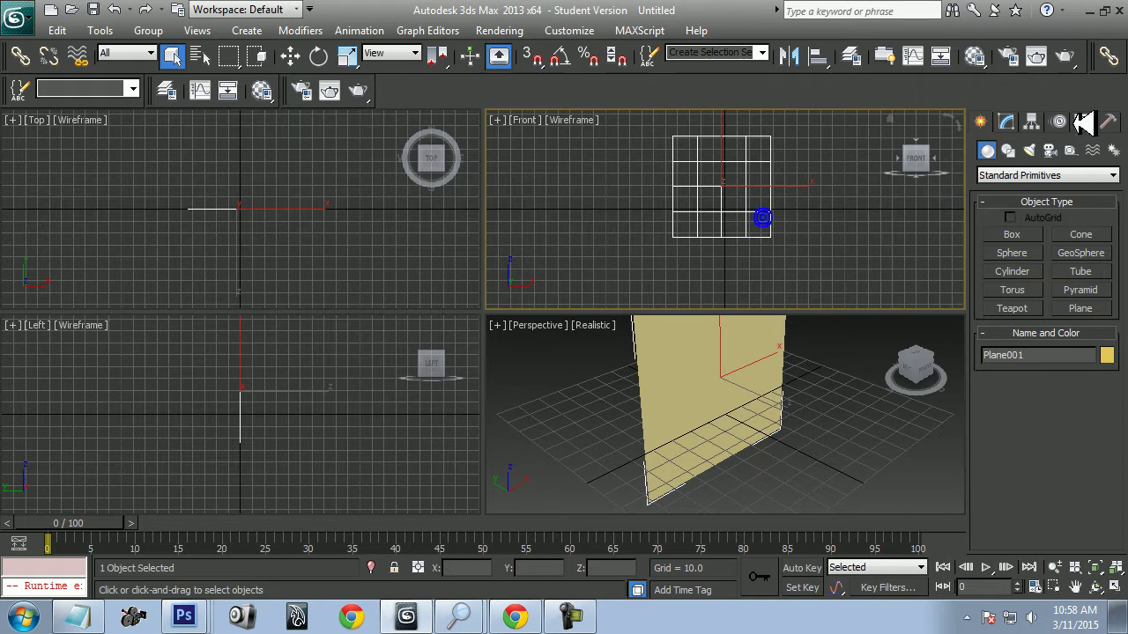
click(1011, 122)
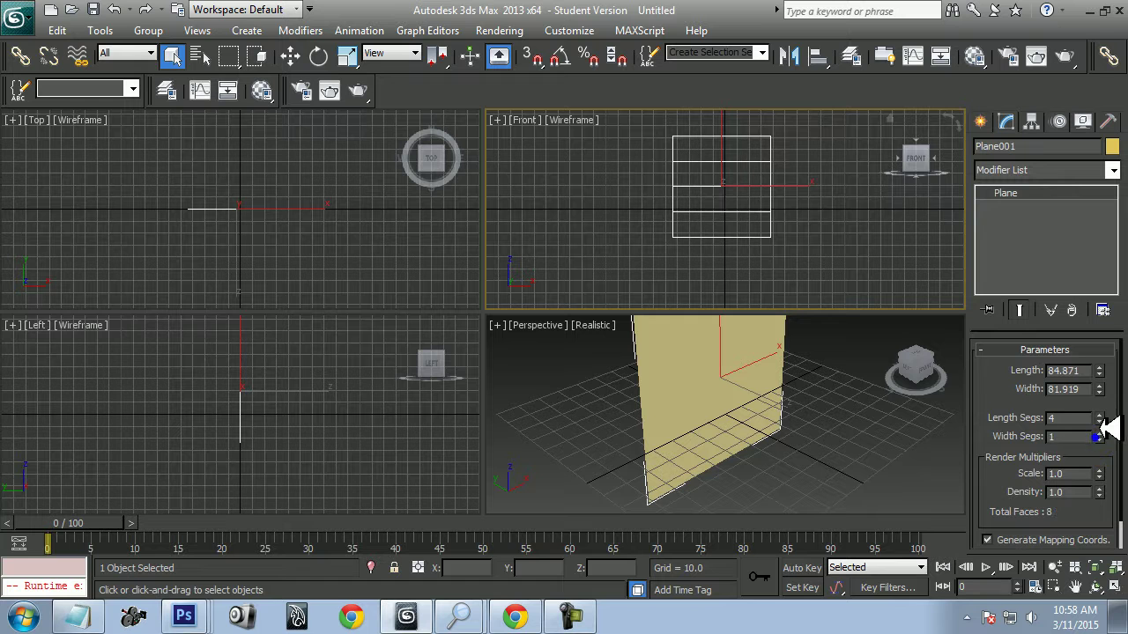
Step: Move the plane to the world origin by setting its X, Y and Z positions to 0
click(723, 401)
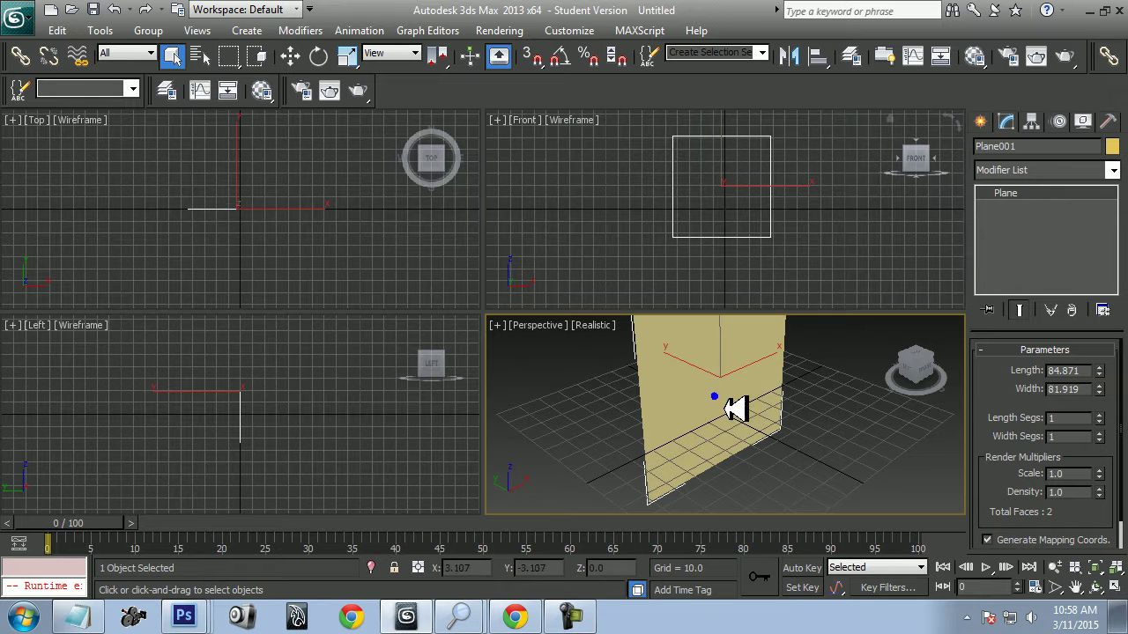
right_click(779, 418)
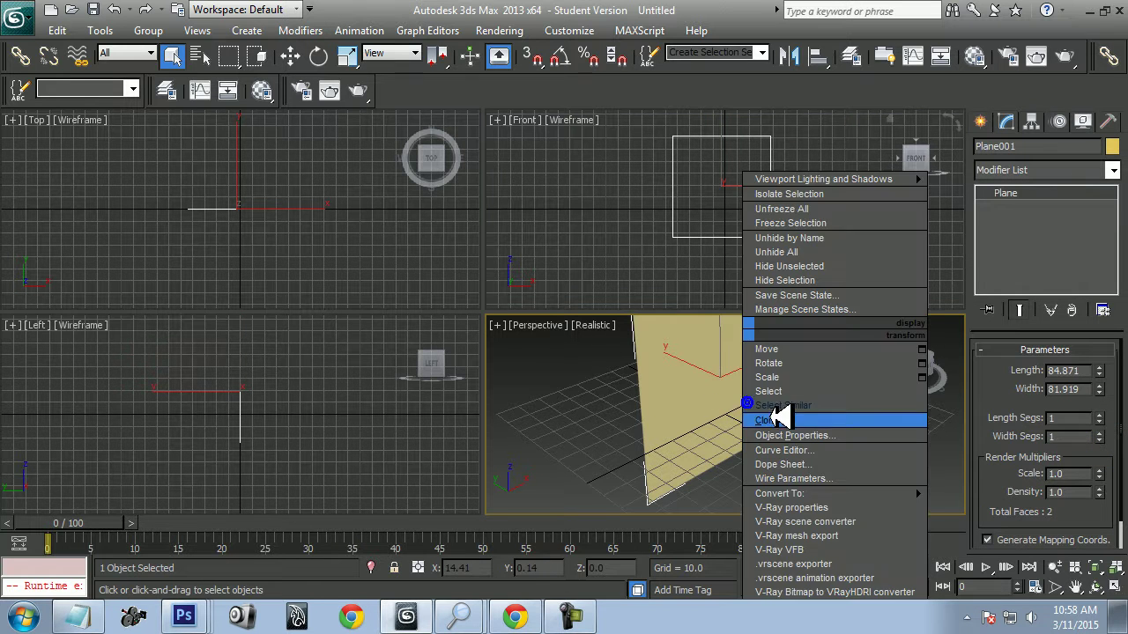
click(780, 353)
right_click(642, 567)
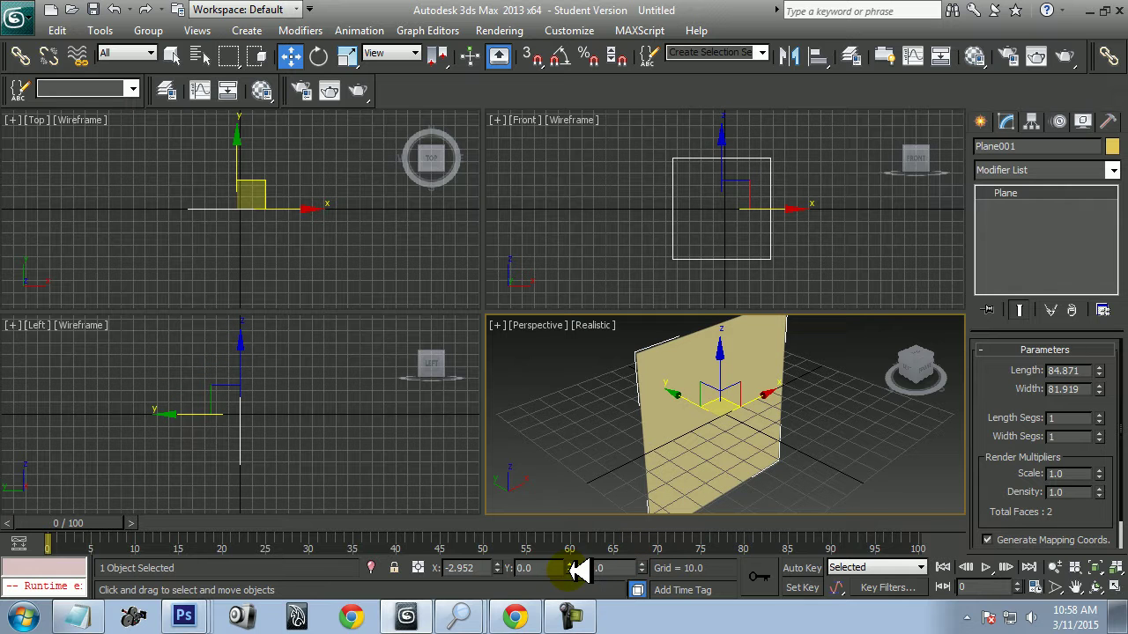
right_click(499, 568)
Step: Raise the plane about 42.3 units so its lower edge rests on the ground grid, and maximize the Perspective viewport
right_click(747, 186)
middle_drag(747, 185, 705, 221)
drag(705, 221, 714, 150)
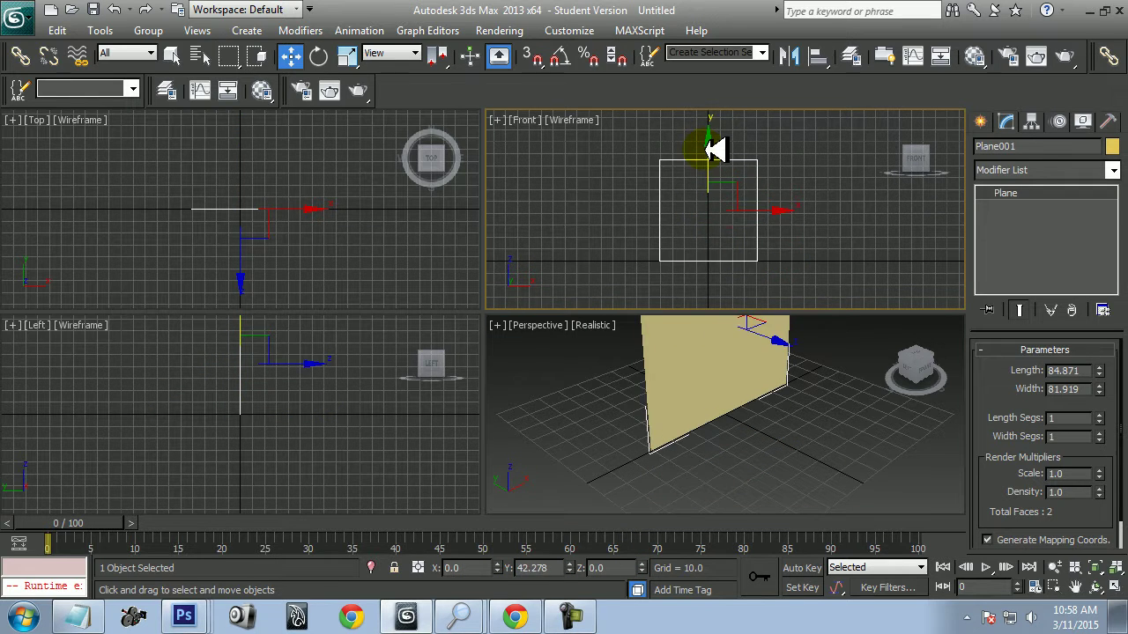
middle_drag(879, 422, 848, 467)
middle_drag(828, 414, 793, 410)
key(alt+w)
click(1096, 585)
drag(517, 275, 440, 259)
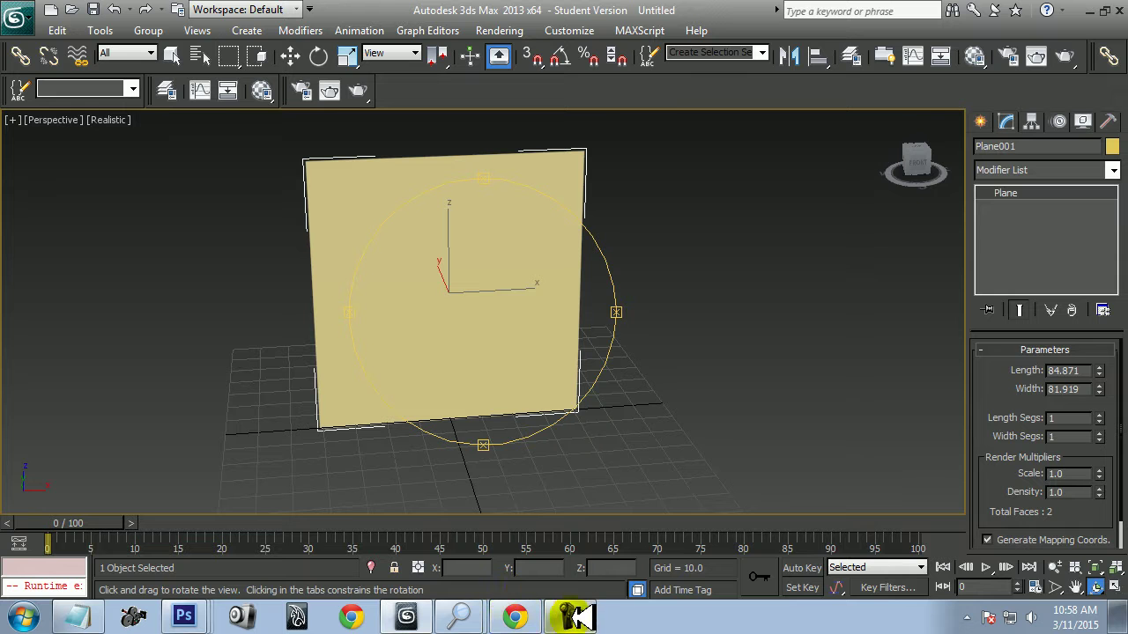
Step: Switch to Photoshop and open the front image's Canvas Size settings with the units set to centimeters
mouse_move(183, 617)
click(231, 456)
click(251, 117)
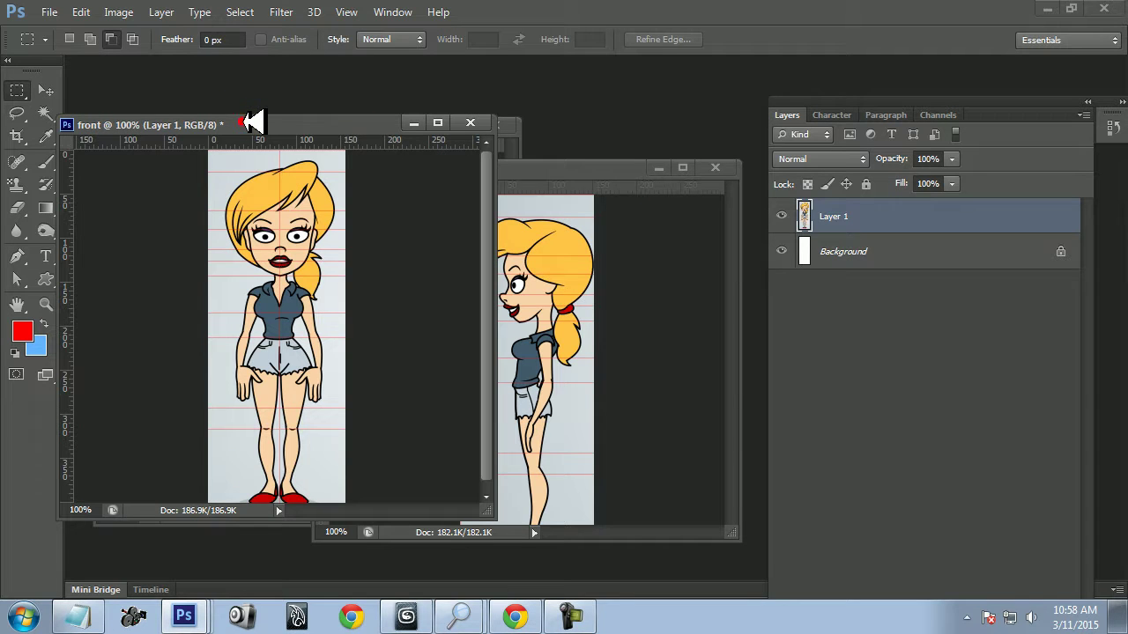
right_click(251, 122)
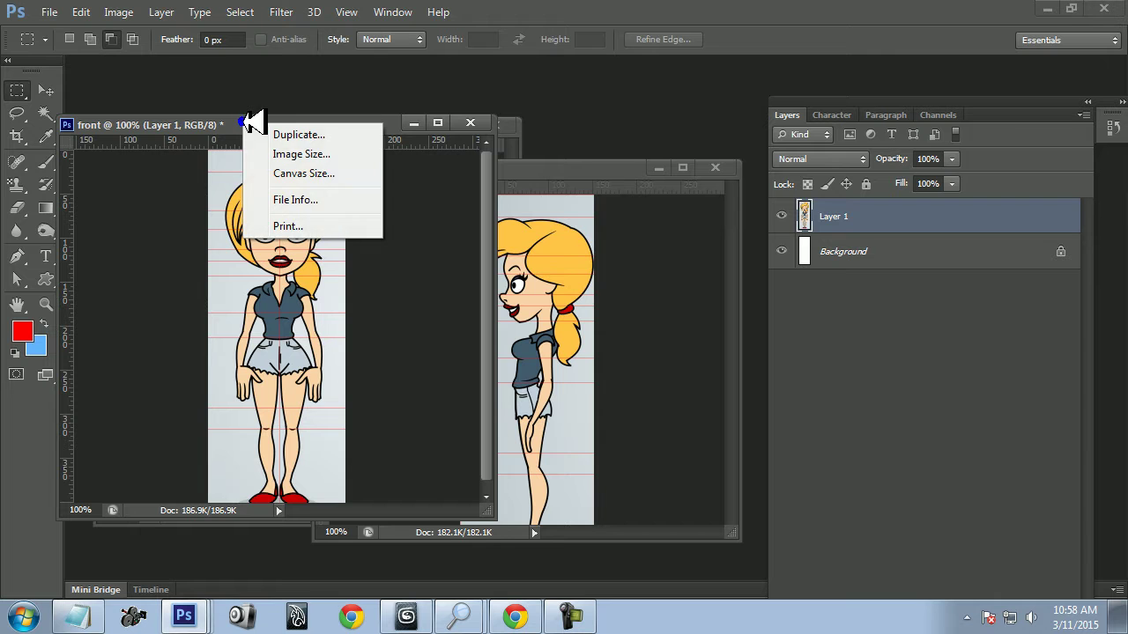
click(341, 173)
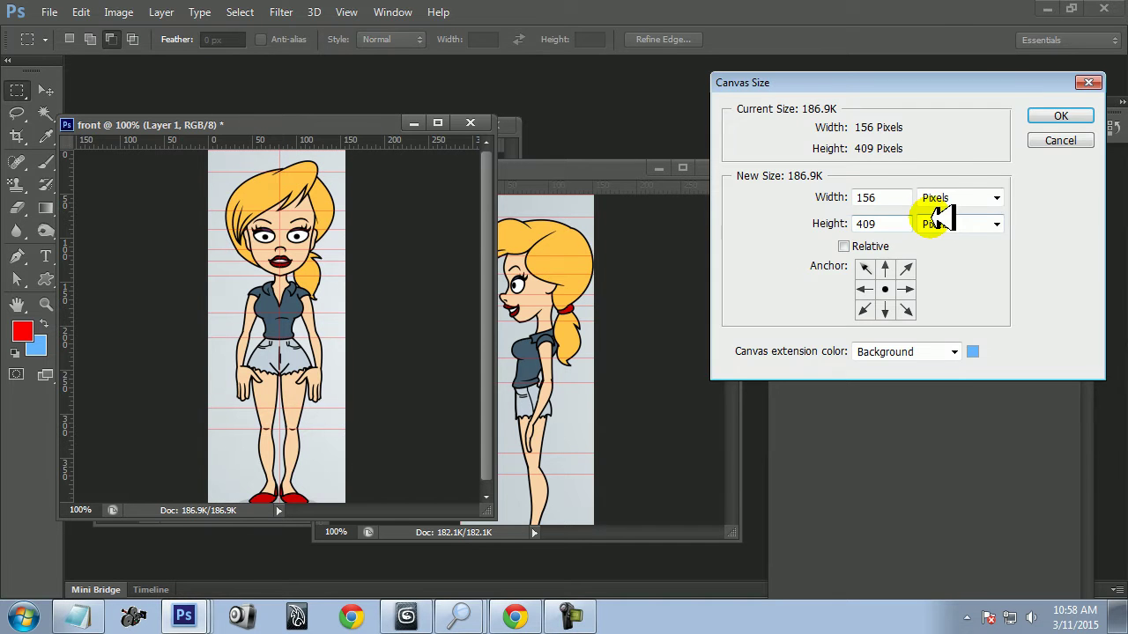
click(962, 197)
click(965, 197)
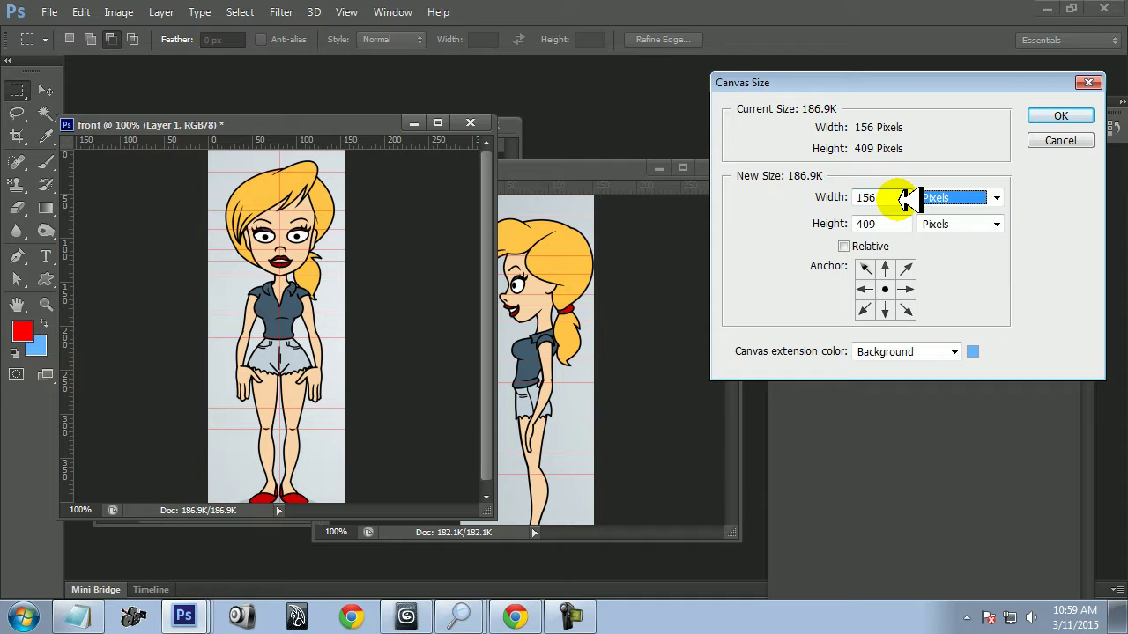
click(961, 196)
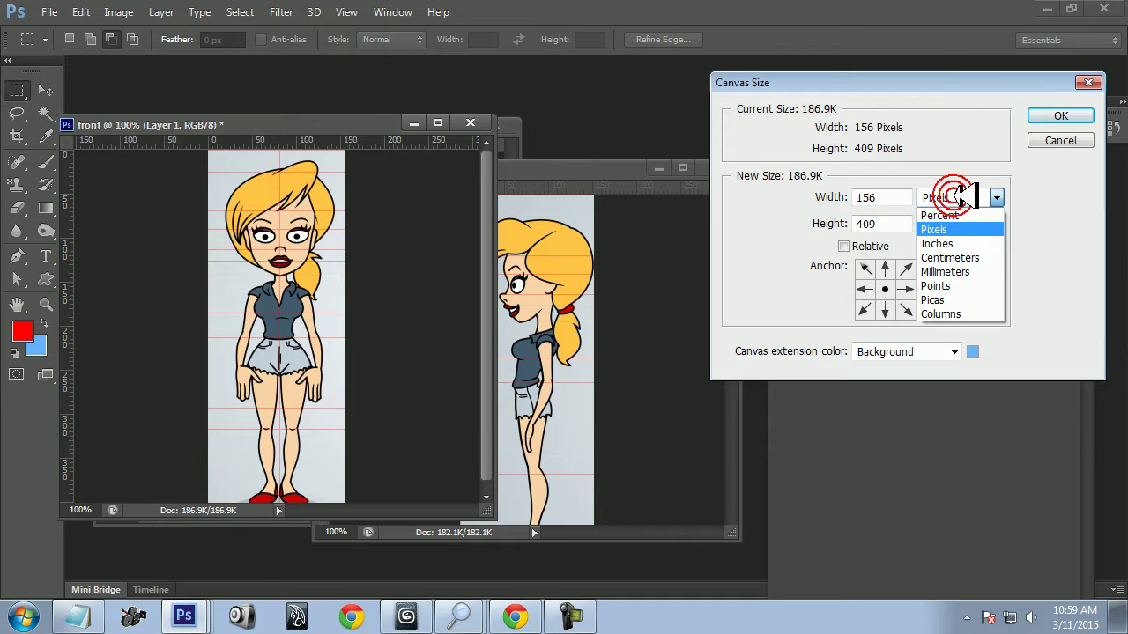
click(980, 257)
Step: Take the front image's canvas width and set the 3ds Max plane's Width to 5.5
click(872, 198)
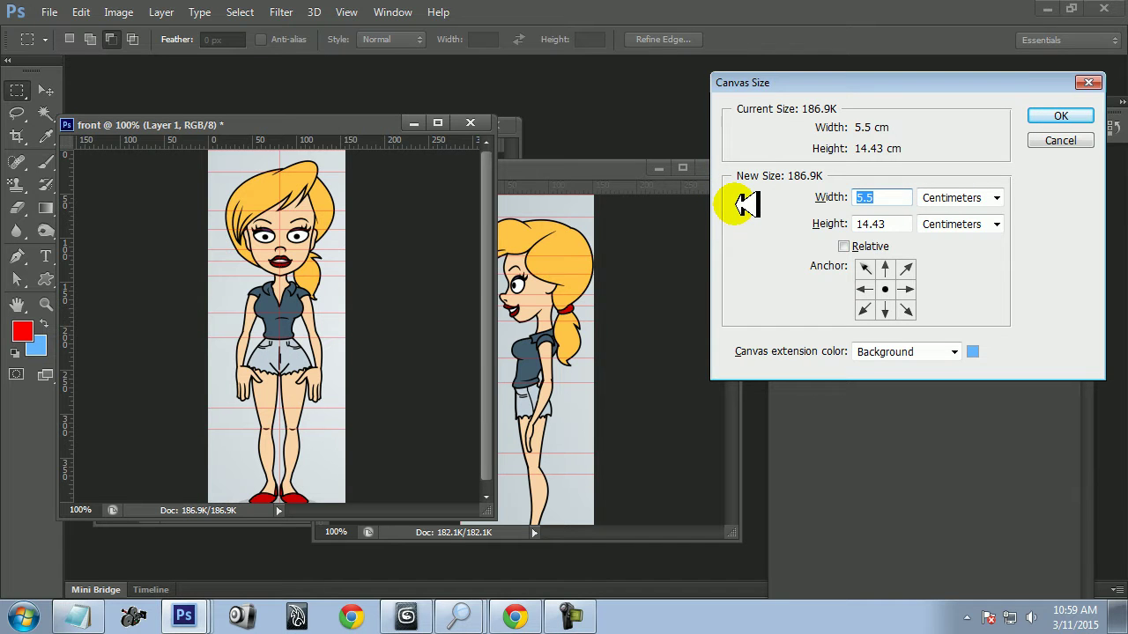
key(alt+Tab)
key(alt+Tab)
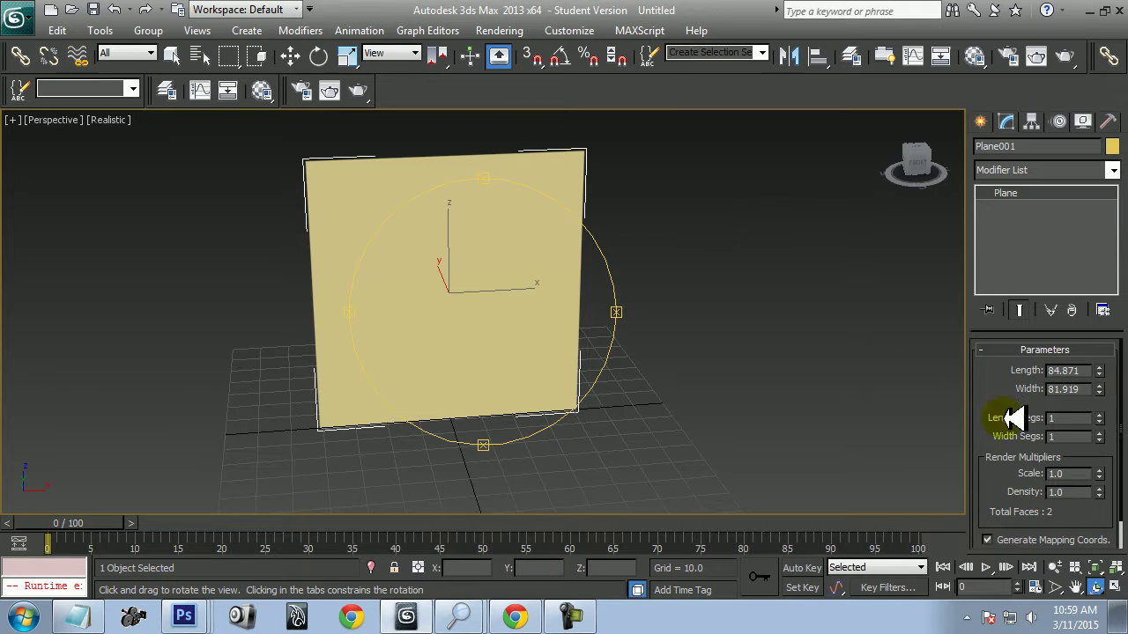
double_click(1086, 388)
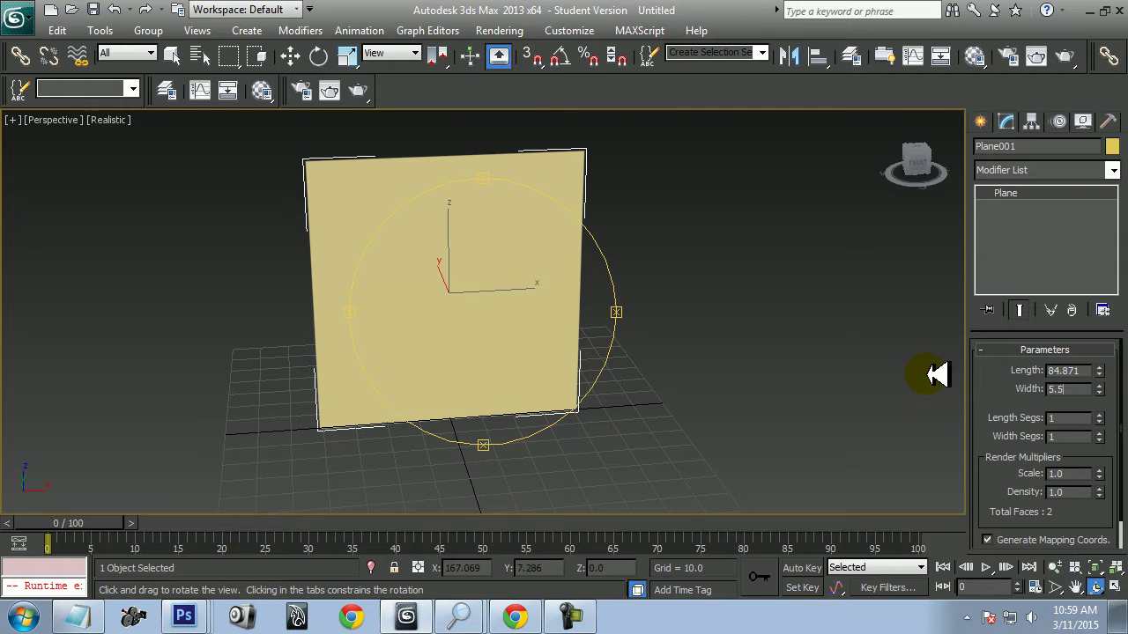
key(Return)
Step: Take the front image's canvas height from Photoshop and set the 3ds Max plane's Length to 14.43
key(alt+Tab)
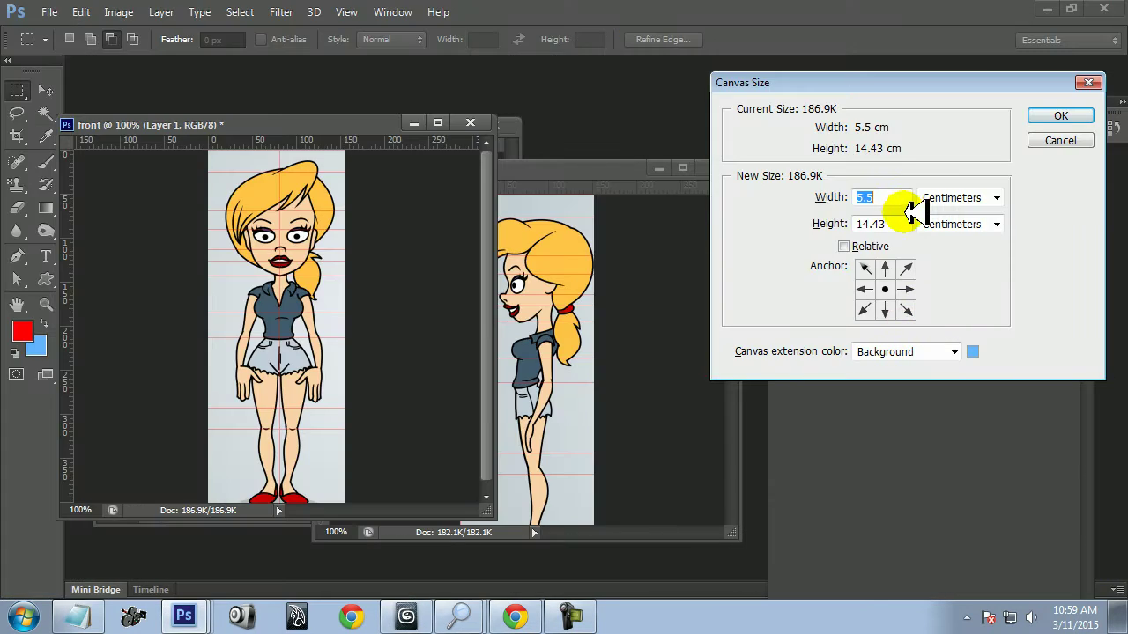
key(Tab)
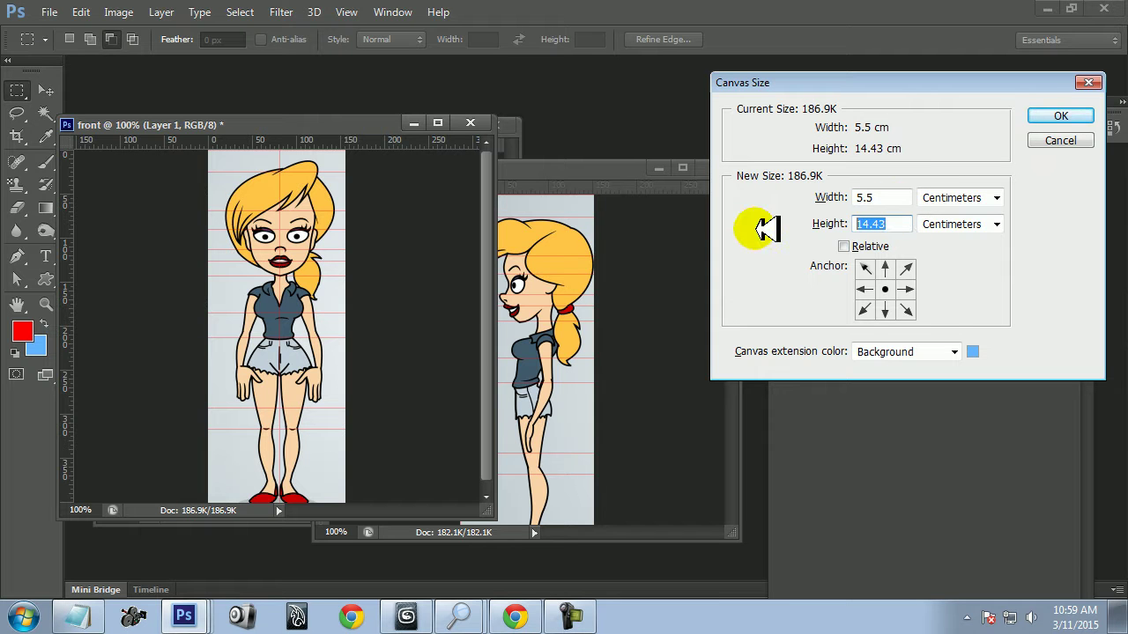
key(alt+Tab)
key(alt+Tab)
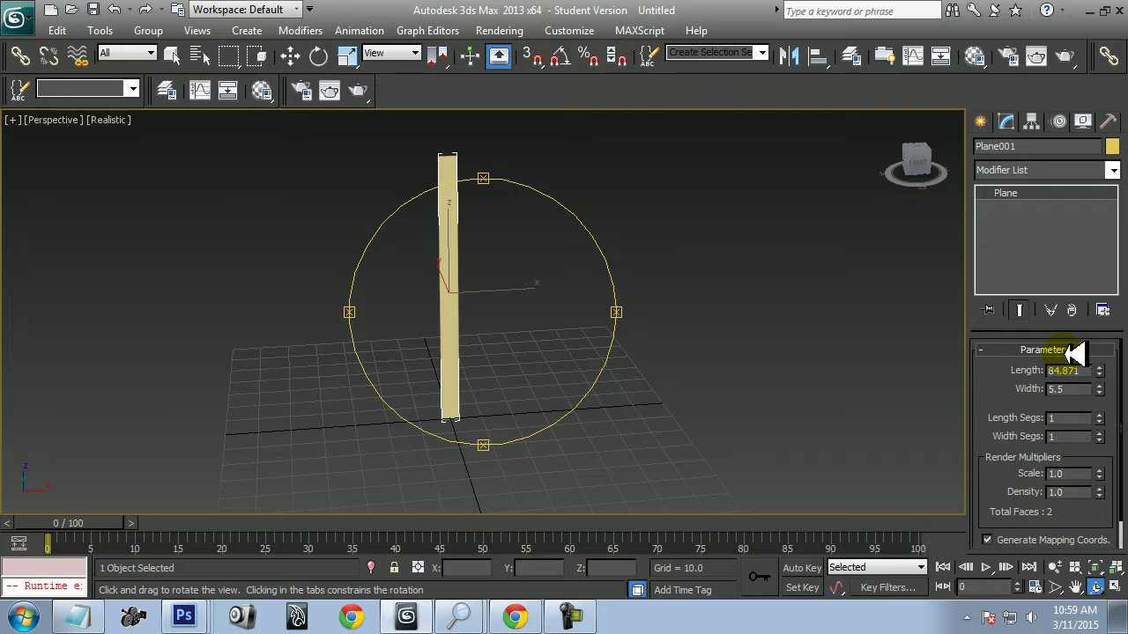
double_click(1082, 370)
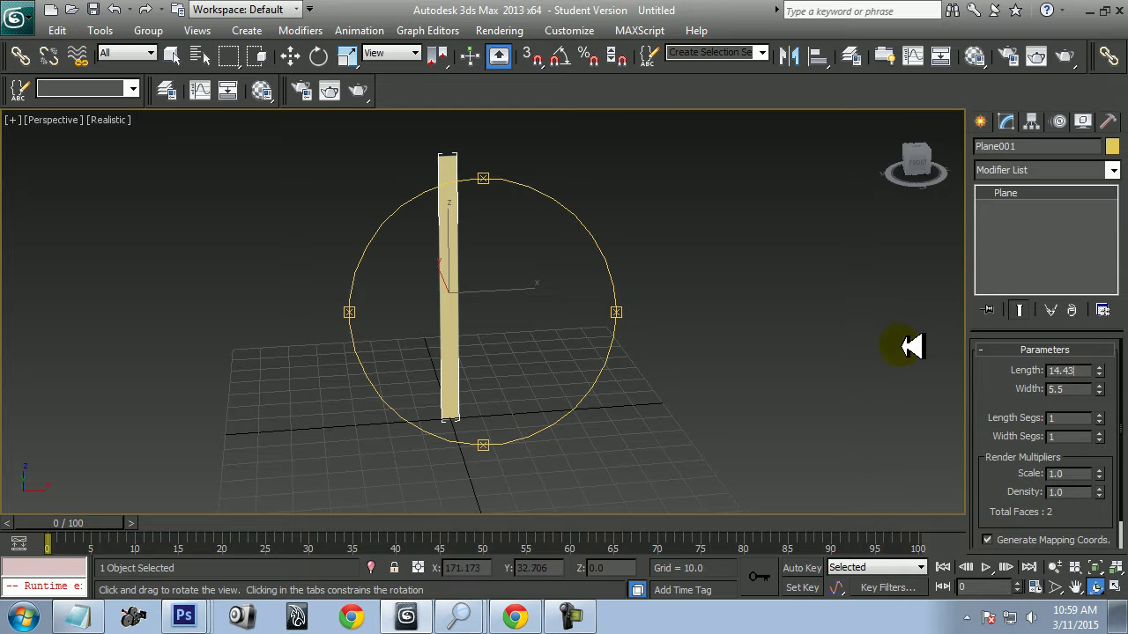
Step: Lower the plane in the Front view to a Z position of about 7.3 so its bottom edge sits on the ground line, then return to Perspective
drag(913, 339, 541, 314)
key(w)
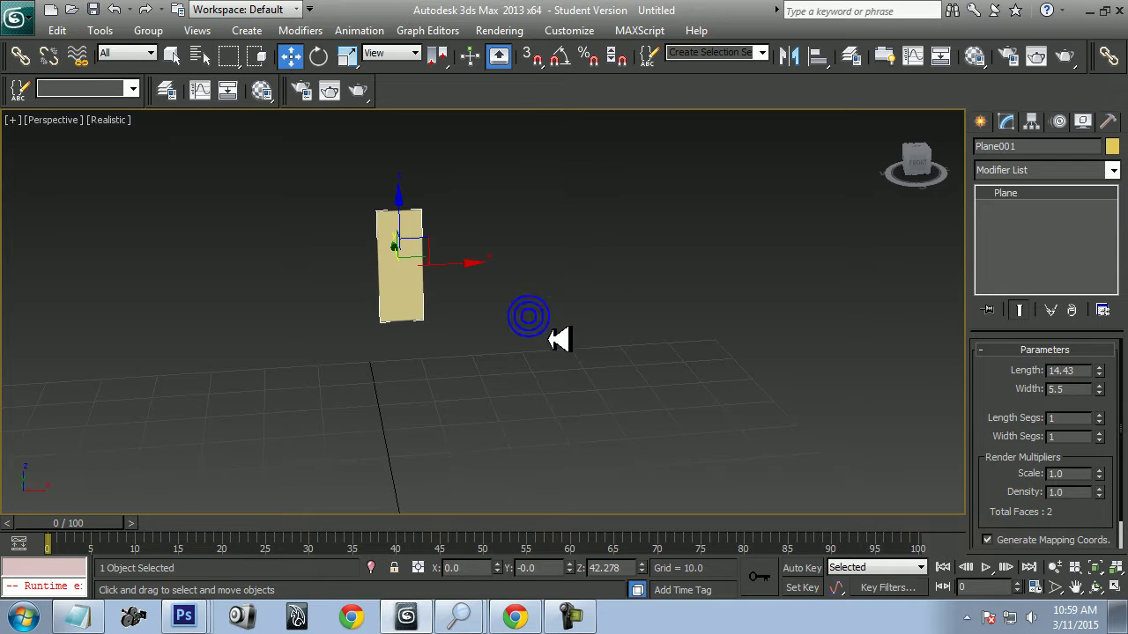
key(z)
scroll(574, 356, down, 4)
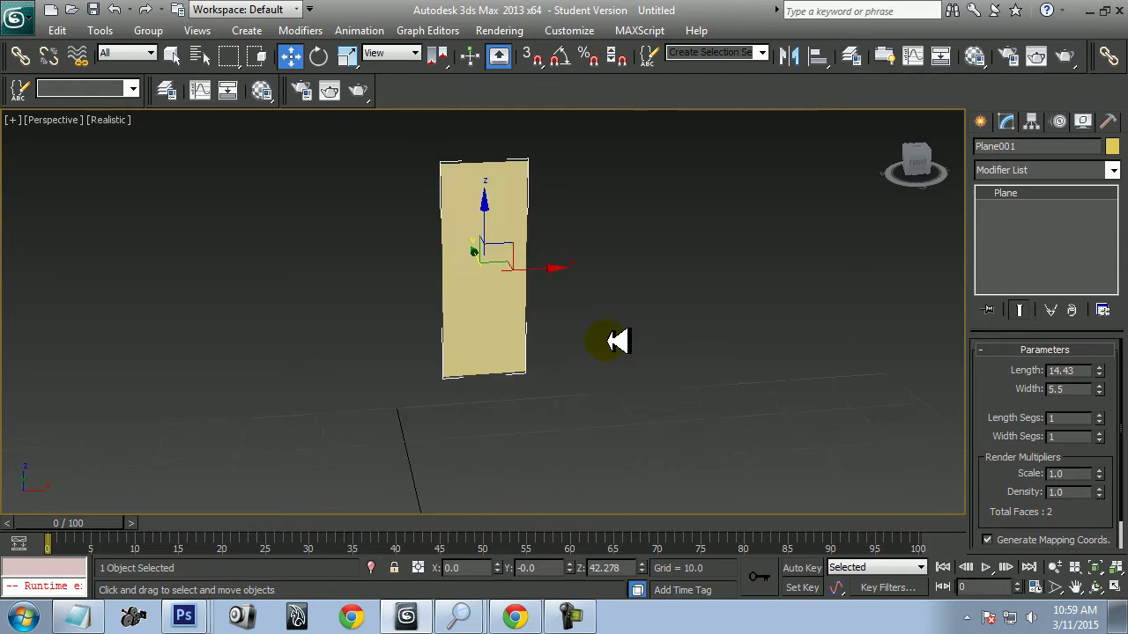
scroll(763, 400, down, 2)
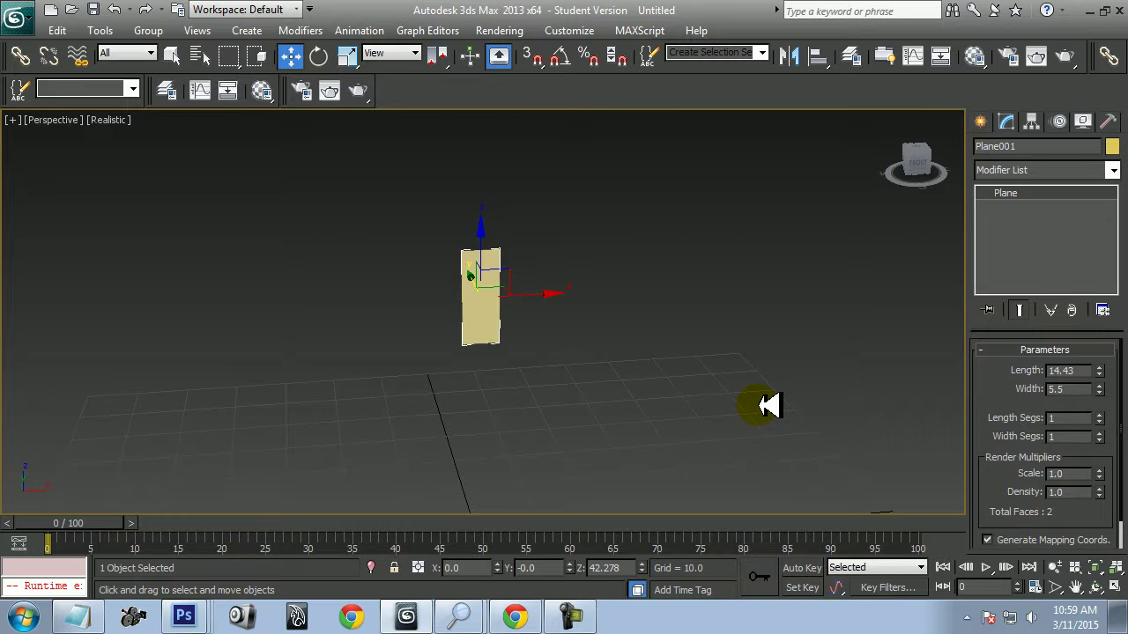
key(f)
key(z)
scroll(670, 325, down, 4)
scroll(559, 297, up, 3)
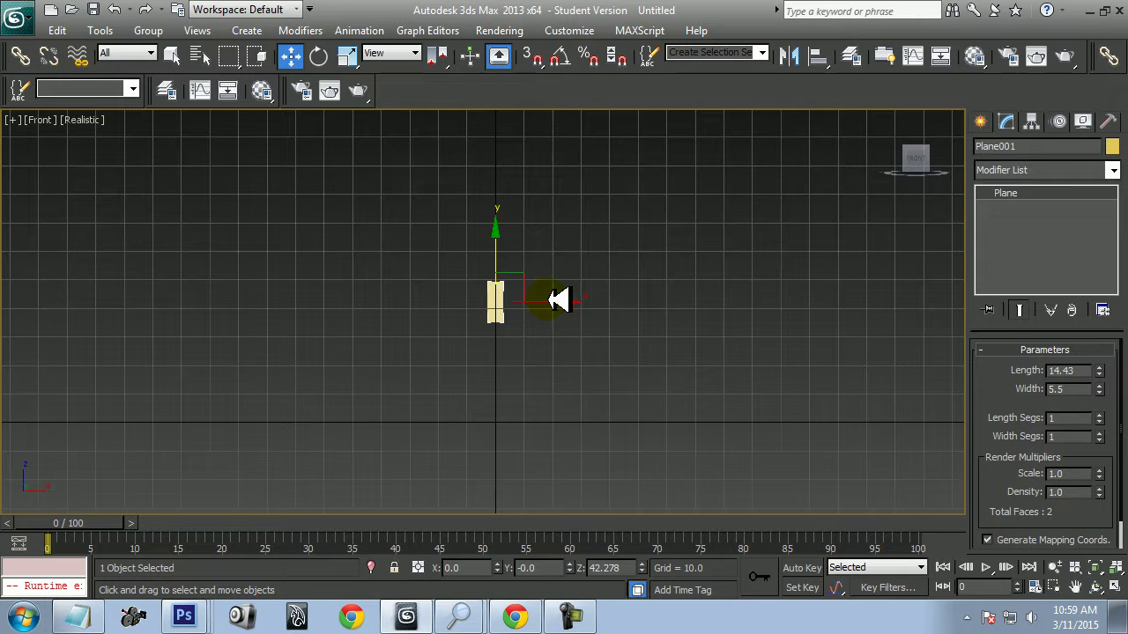
drag(504, 232, 520, 331)
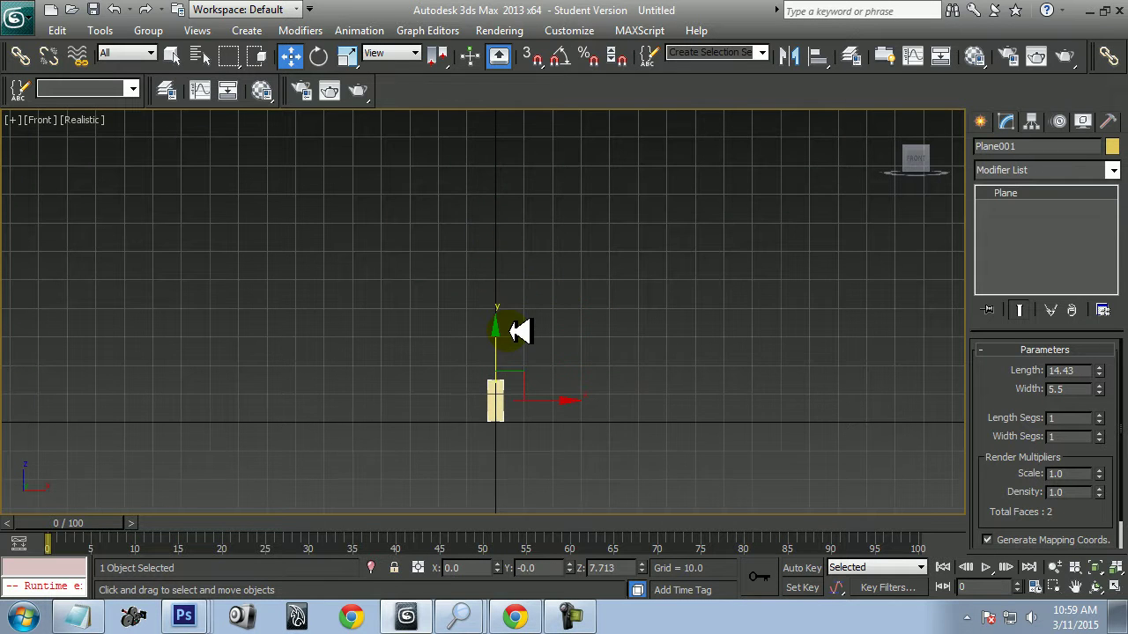
scroll(668, 378, up, 3)
drag(503, 252, 511, 264)
key(p)
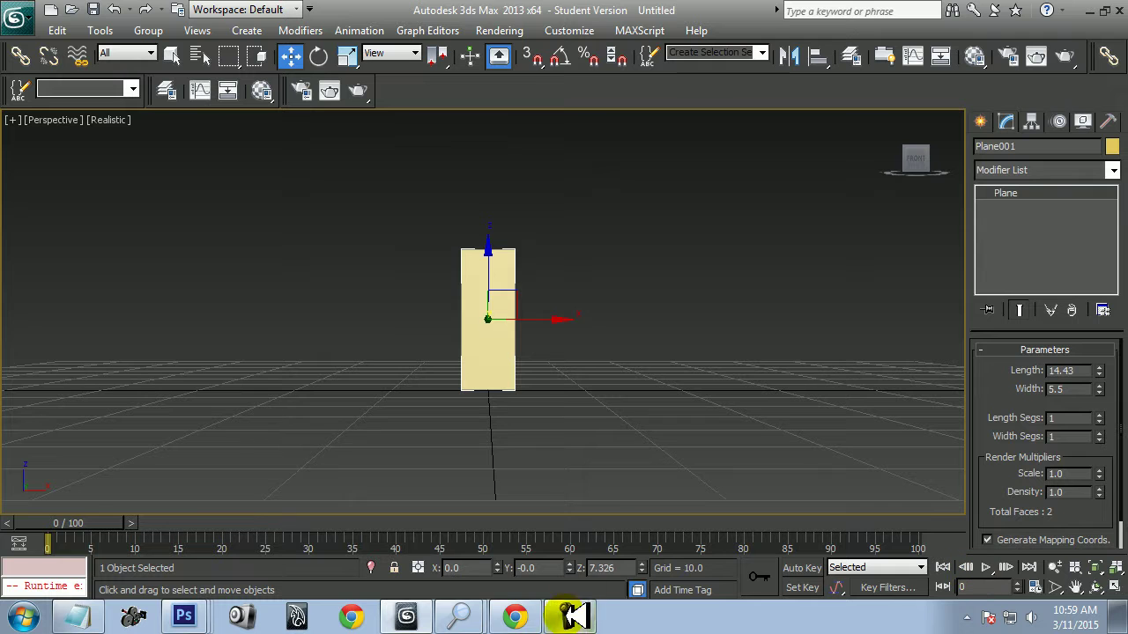
Step: Draw a second plane over the first one in the Left view and set its X and Y positions to 0
click(725, 366)
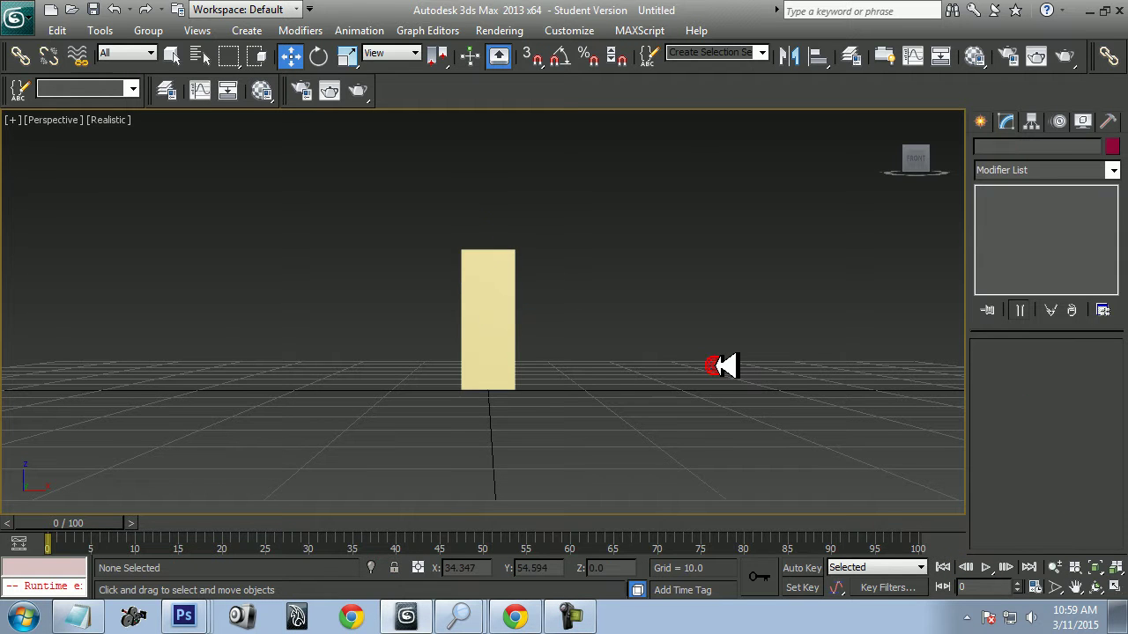
key(l)
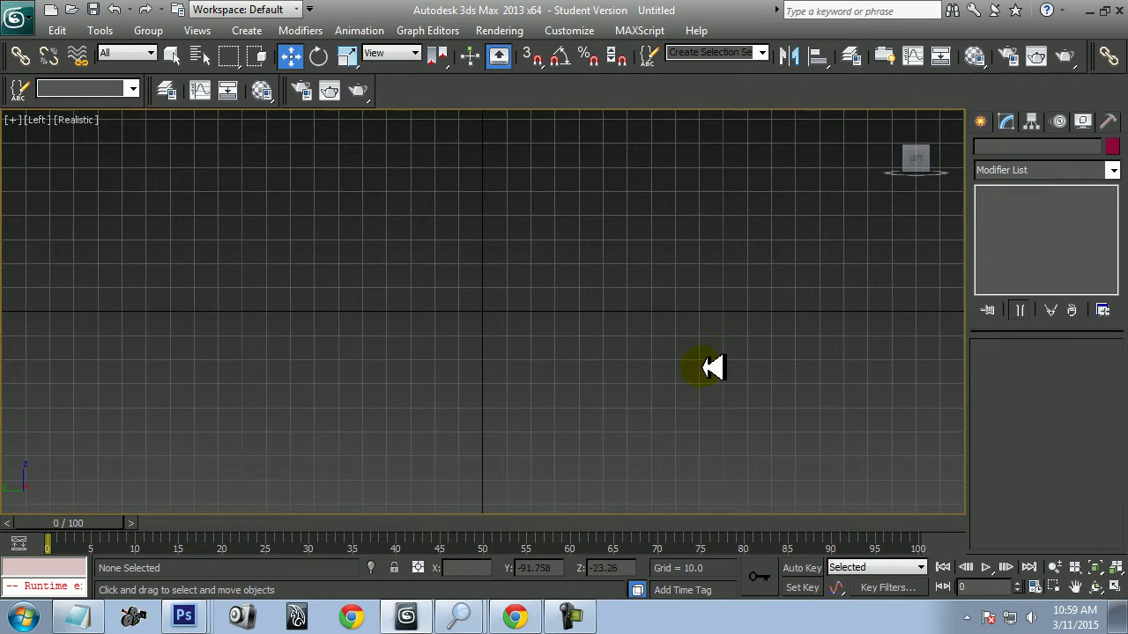
click(984, 120)
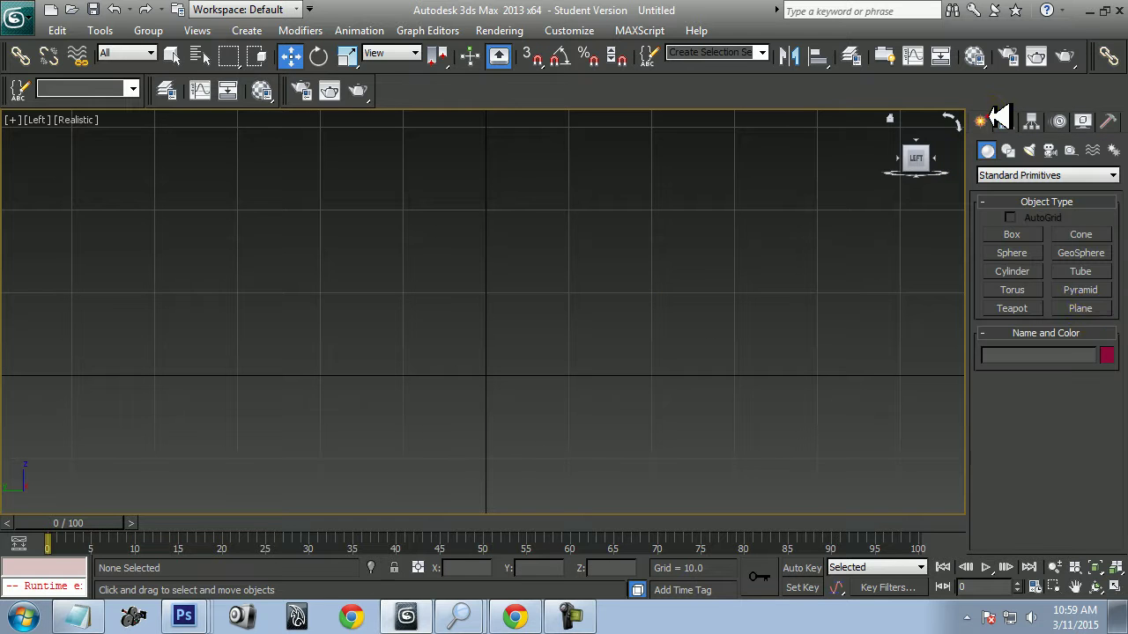
click(1086, 309)
drag(461, 264, 516, 378)
right_click(503, 360)
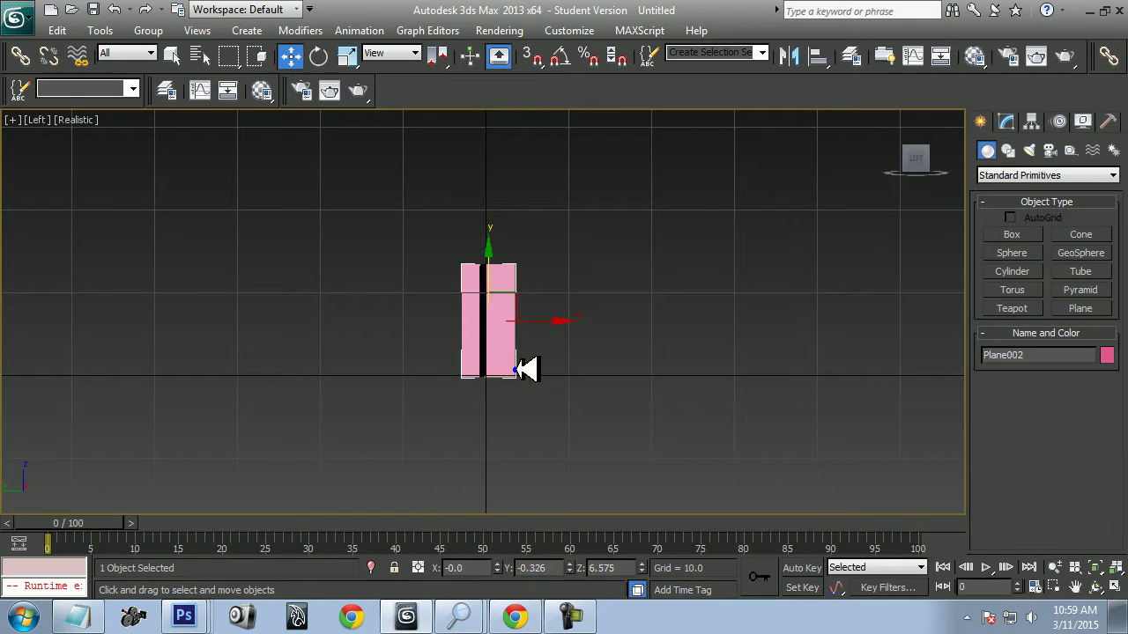
right_click(498, 569)
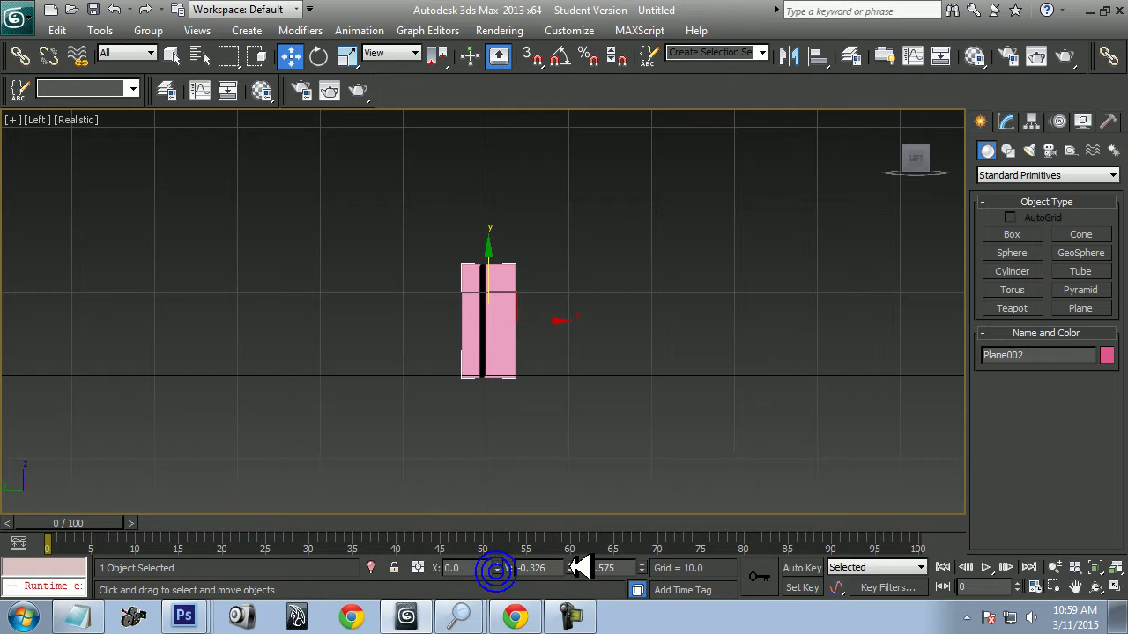
right_click(569, 568)
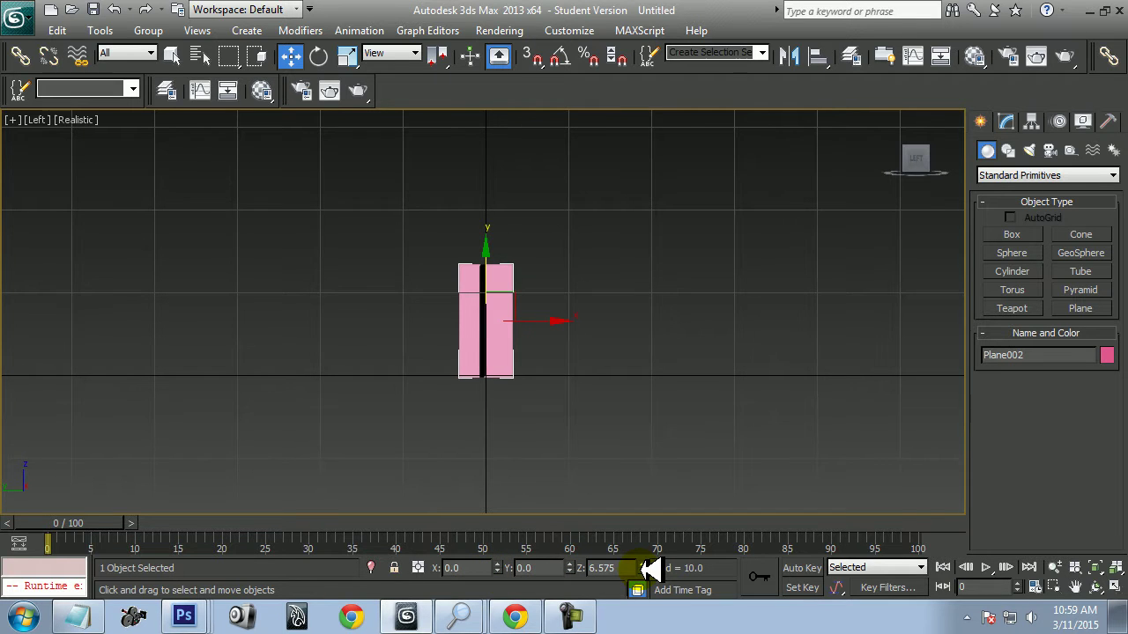
Step: Inspect the two crossing planes in the Perspective view and delete the pink plane
scroll(579, 320, up, 5)
click(675, 338)
click(608, 239)
key(p)
scroll(605, 255, down, 5)
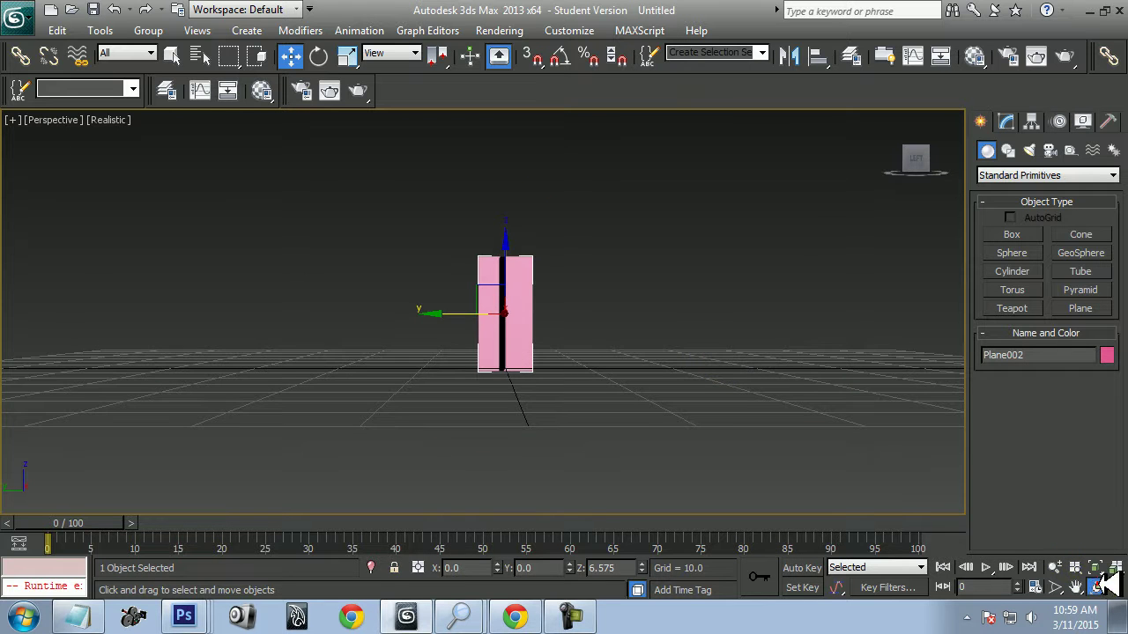
click(1096, 583)
drag(479, 276, 503, 284)
right_click(499, 282)
click(536, 289)
key(Delete)
Step: Select the yellow plane for rotating, turn on Angle Snap and check its angle in the Grid and Snap Settings
click(507, 280)
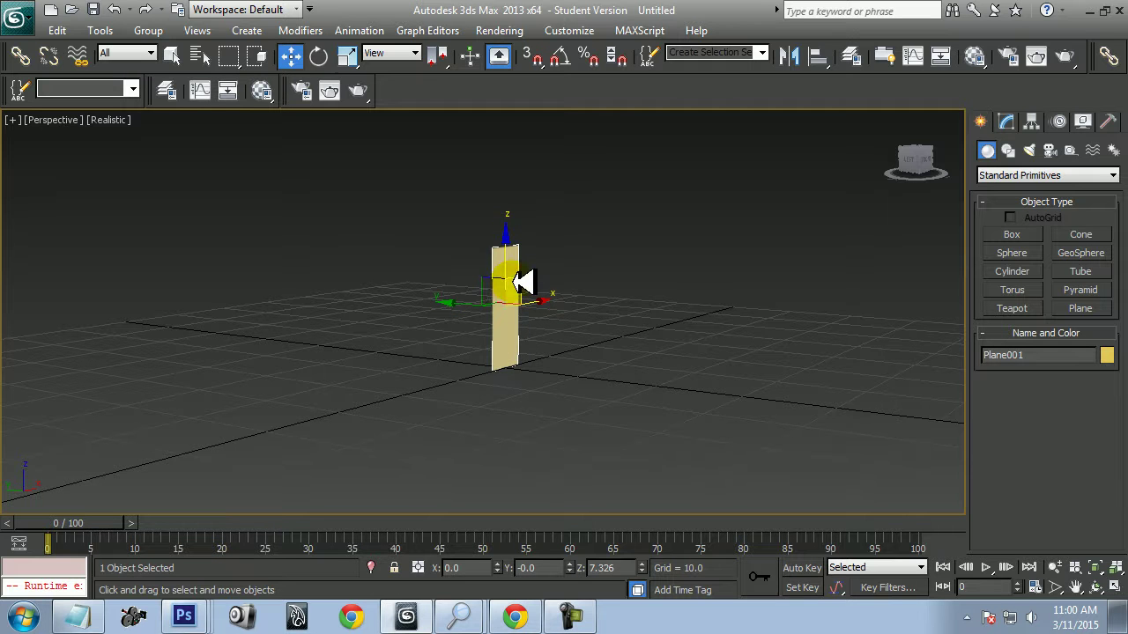
key(e)
click(573, 56)
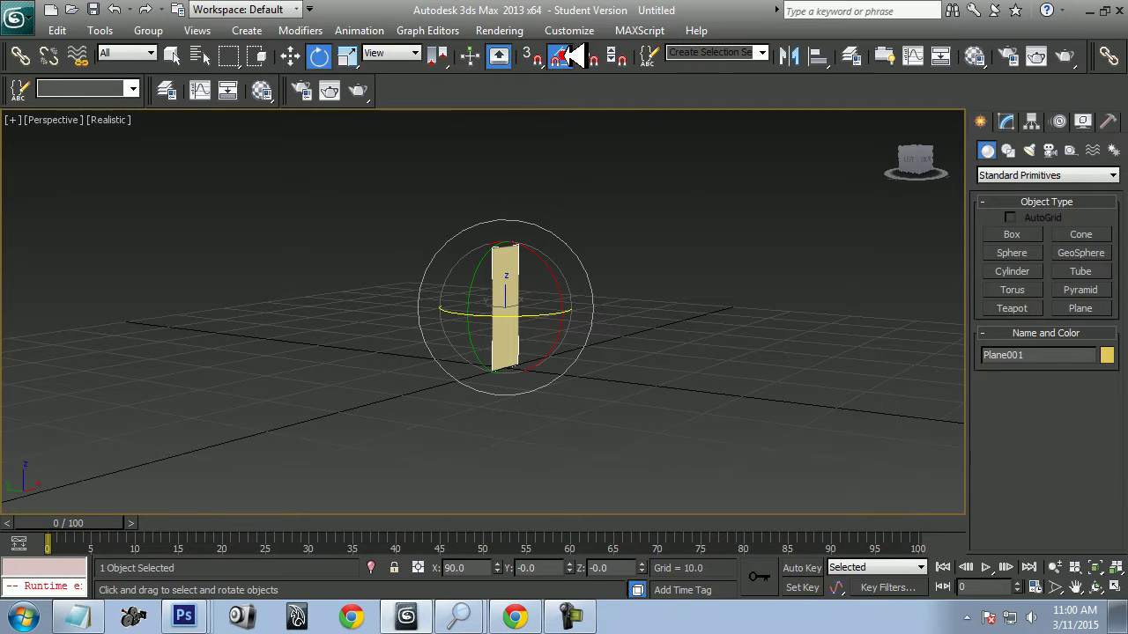
right_click(564, 55)
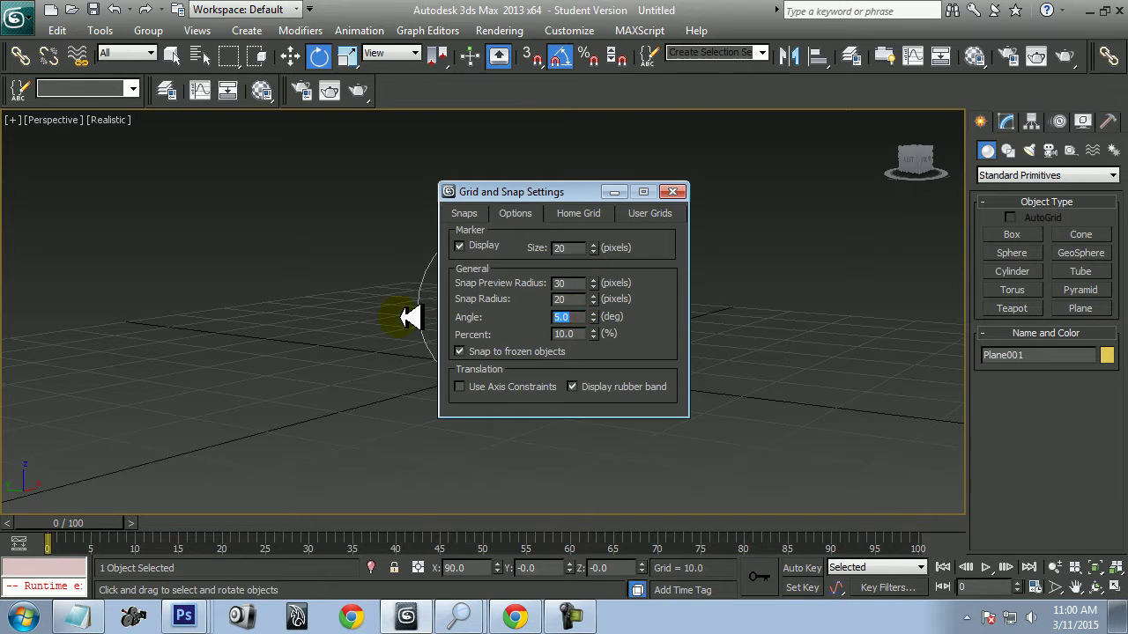
click(672, 191)
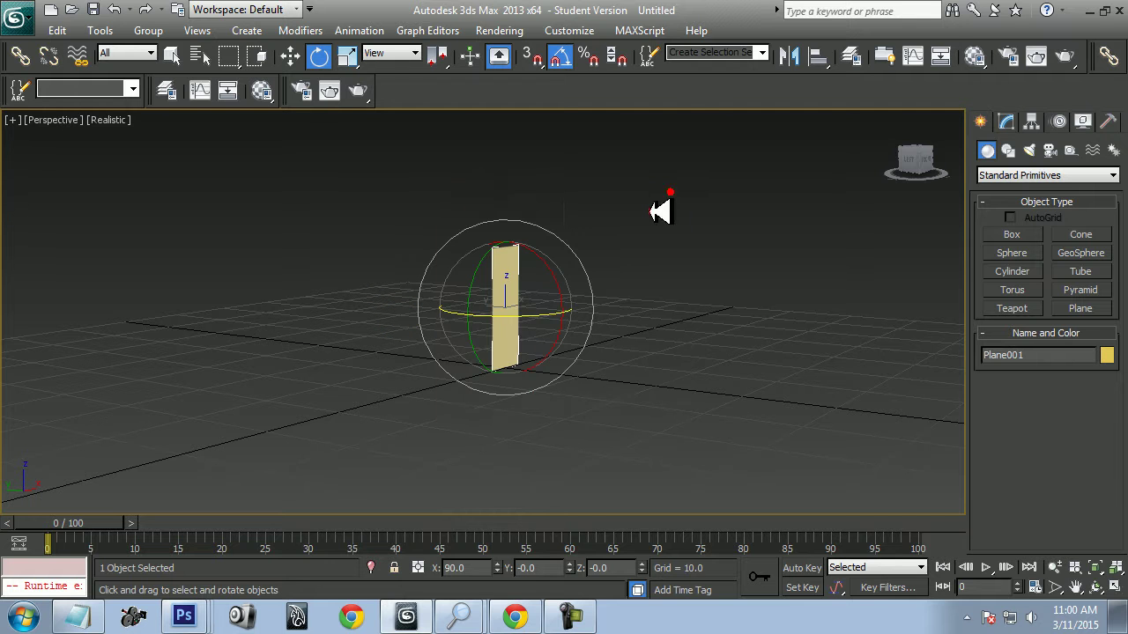
Step: Clone the yellow plane as one independent copy rotated 90 degrees about the vertical Z axis
shift+drag(537, 319, 525, 322)
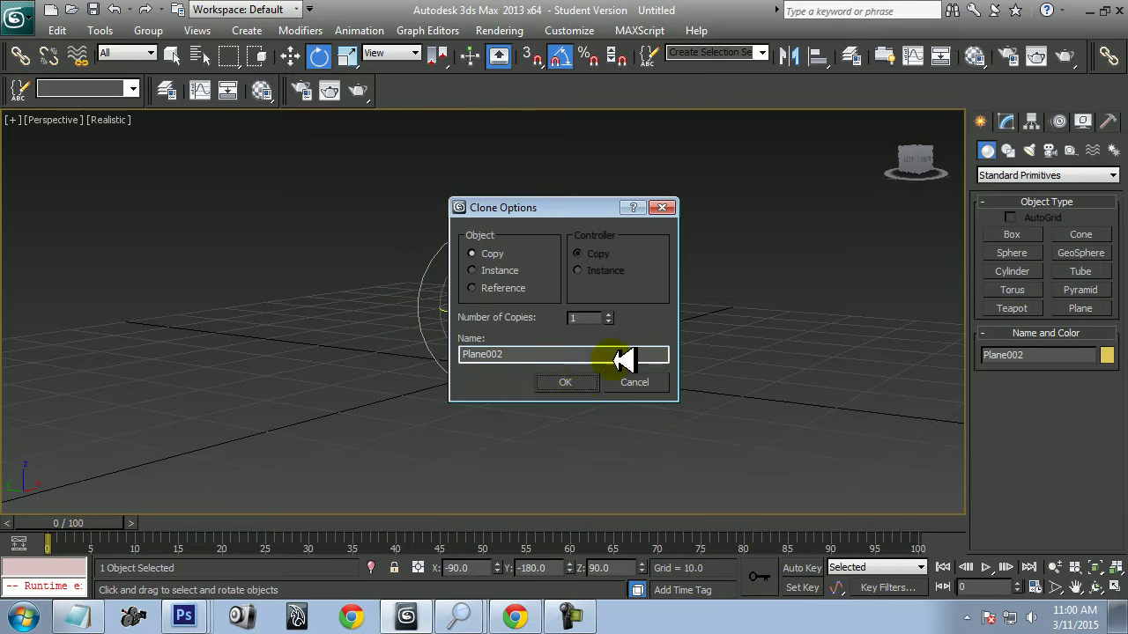
click(565, 382)
key(z)
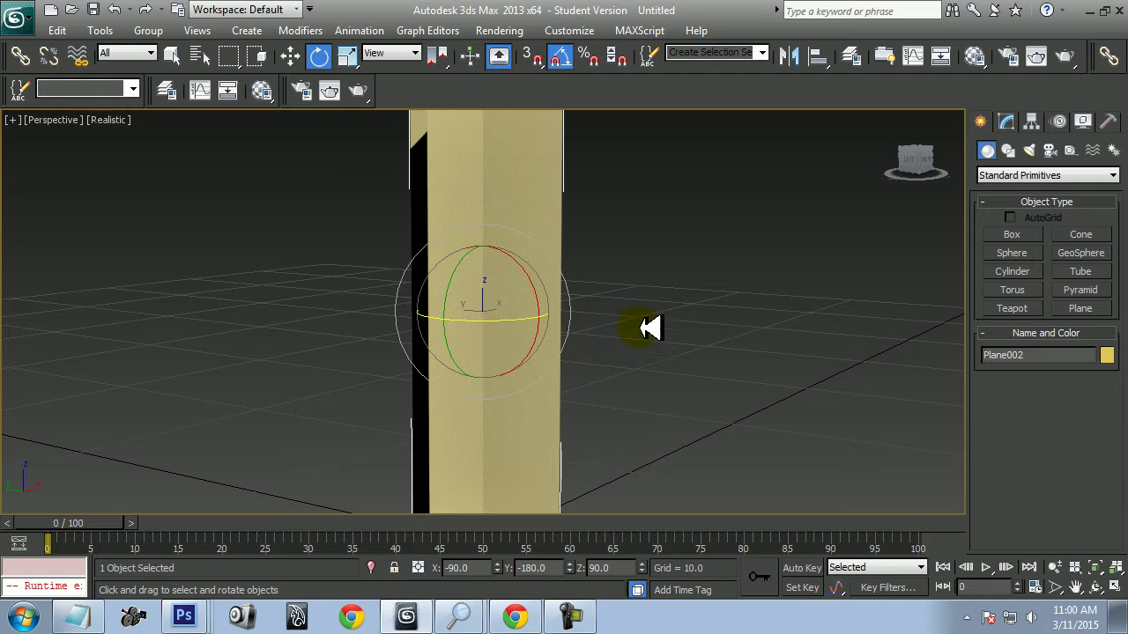
Step: Switch to Photoshop, cancel the front image's Canvas Size dialog and open the side image's canvas size in centimeters
click(1009, 120)
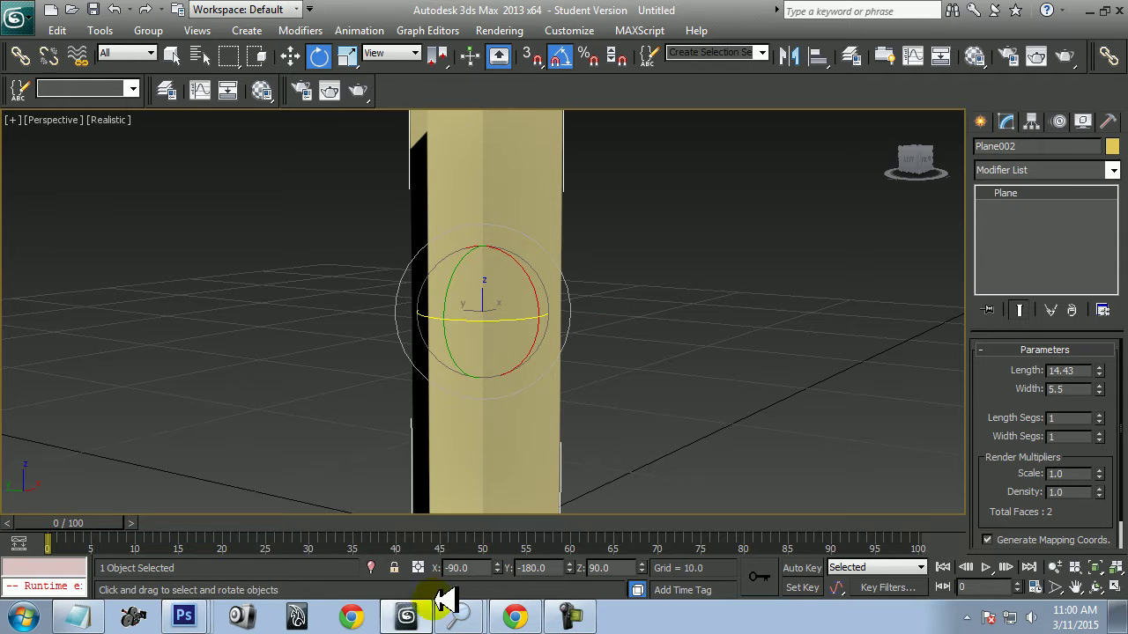
click(184, 615)
click(182, 464)
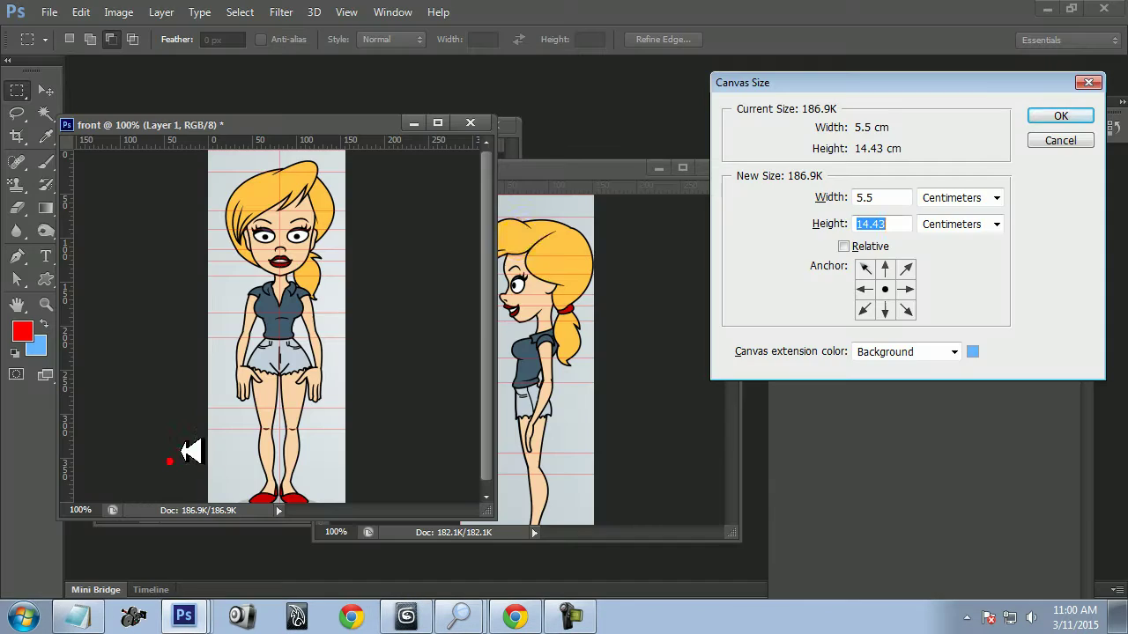
click(1060, 141)
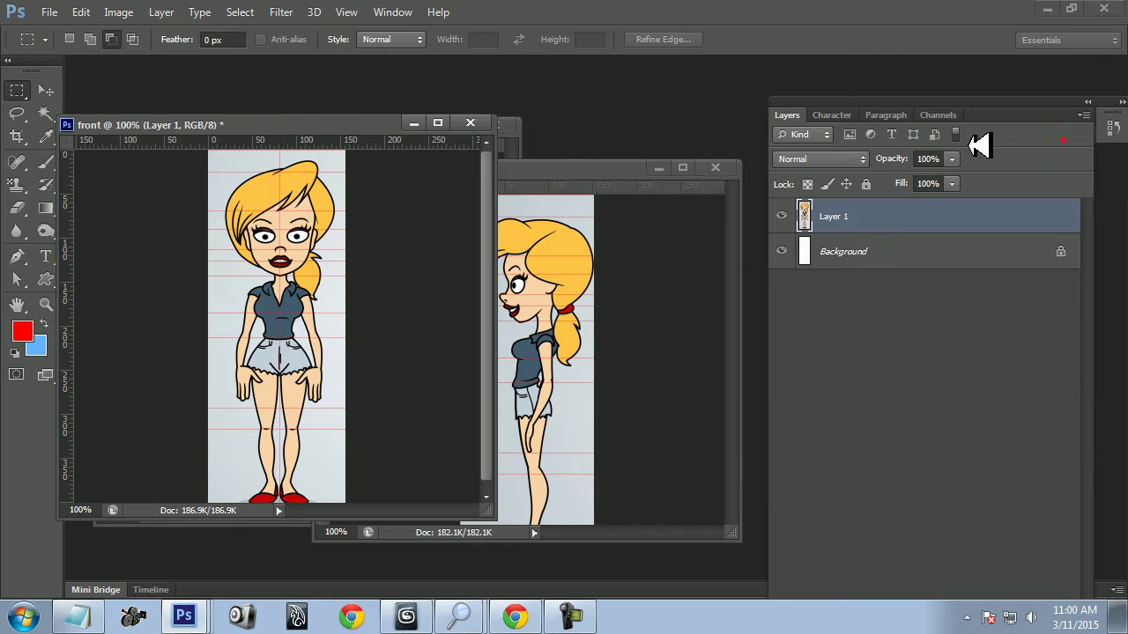
click(617, 171)
right_click(568, 169)
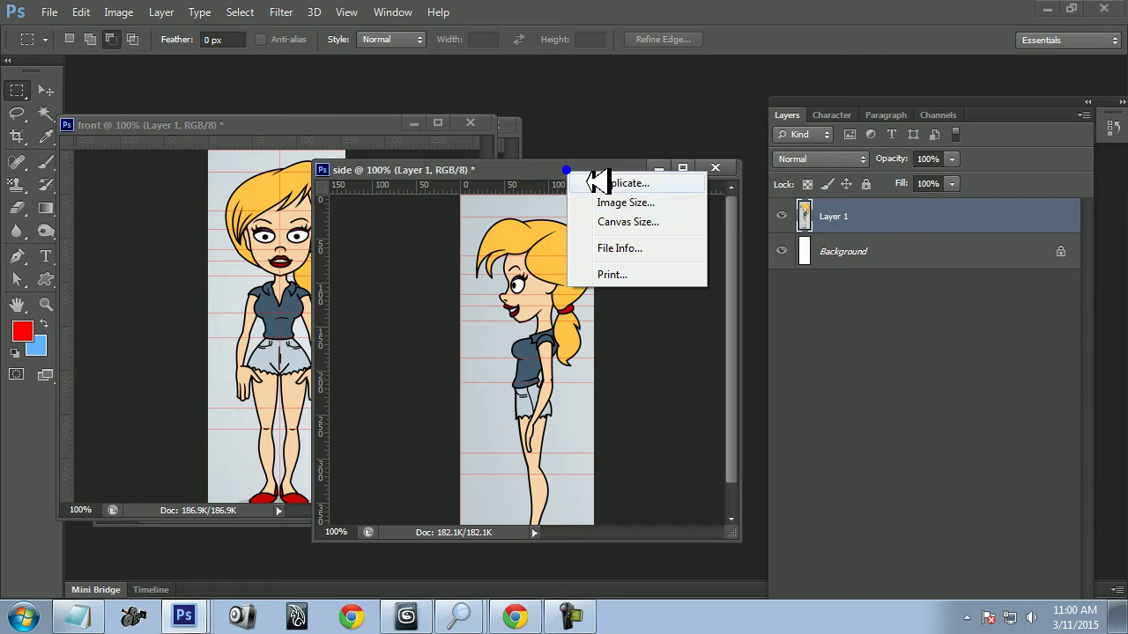
click(628, 221)
click(969, 201)
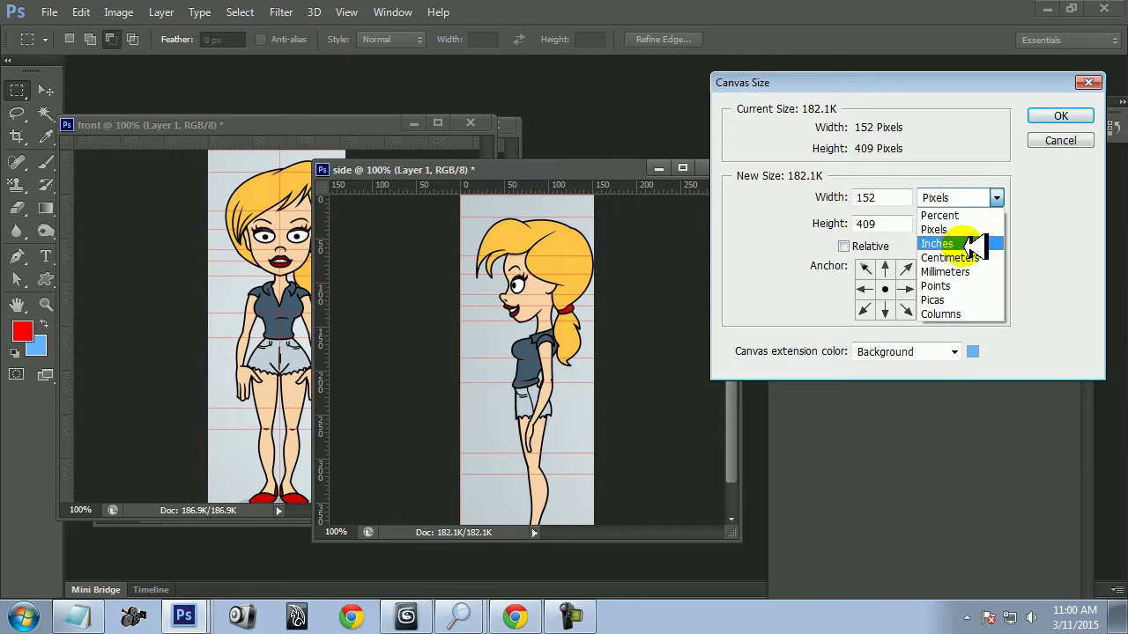
click(970, 251)
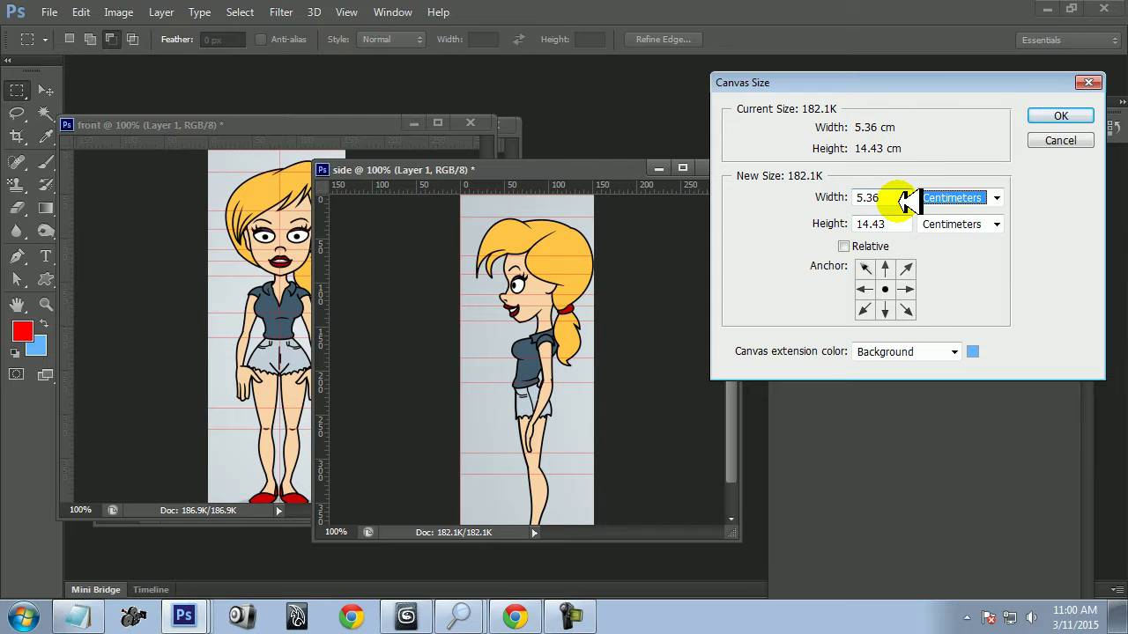
Step: Take the side image's canvas width, set the rotated plane's Width to 5.36 in 3ds Max, and cancel the Photoshop Canvas Size dialog
click(904, 199)
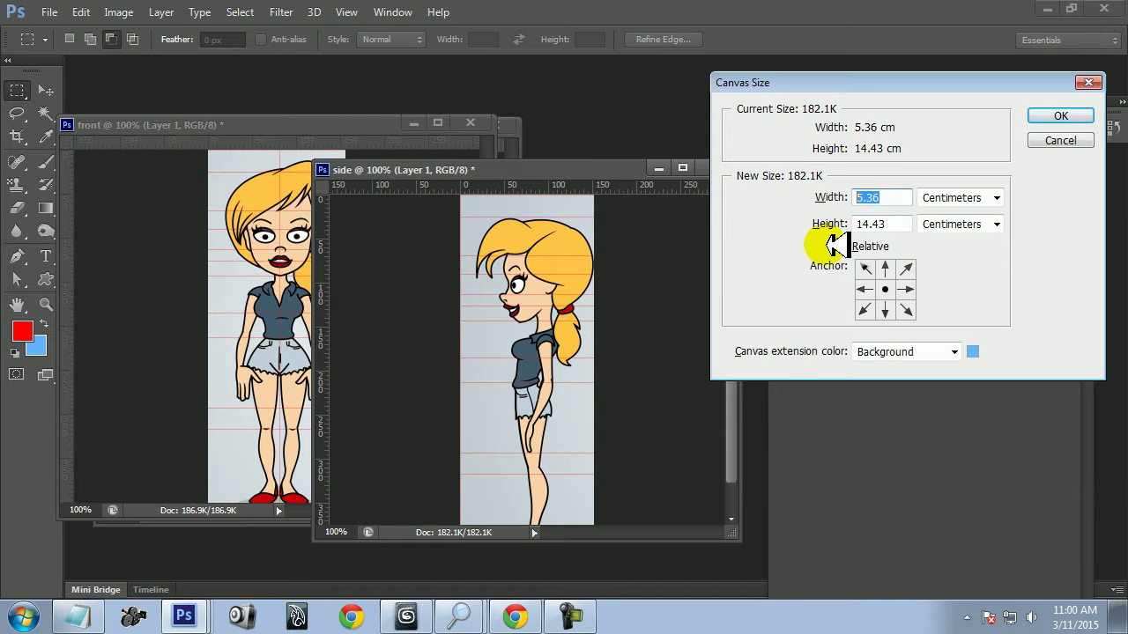
key(alt+Tab)
key(alt+Tab)
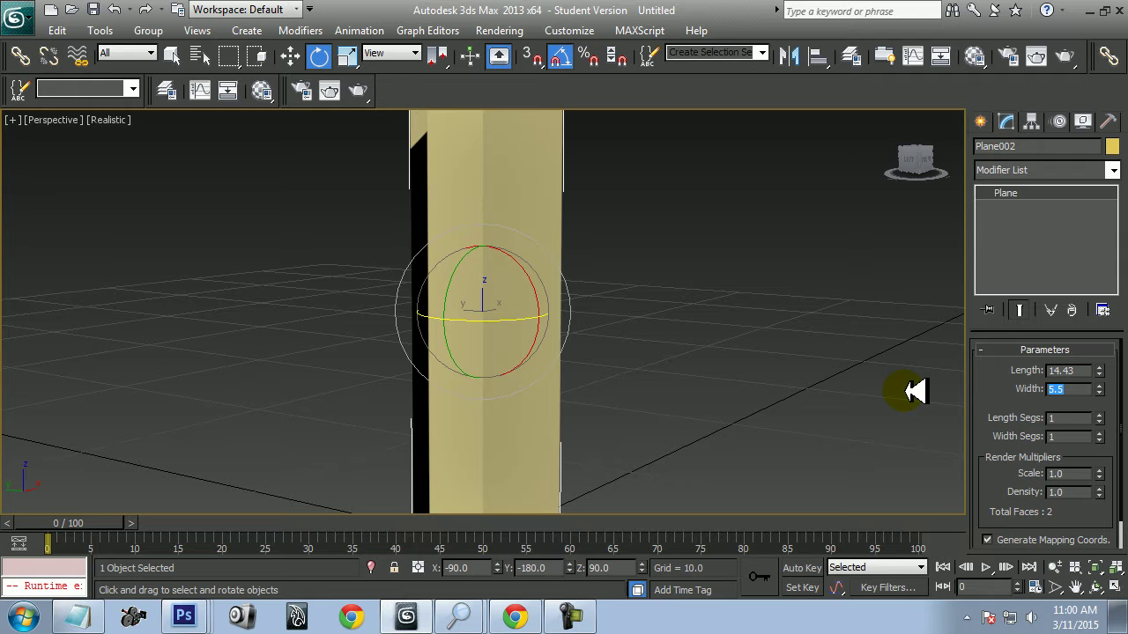
key(Return)
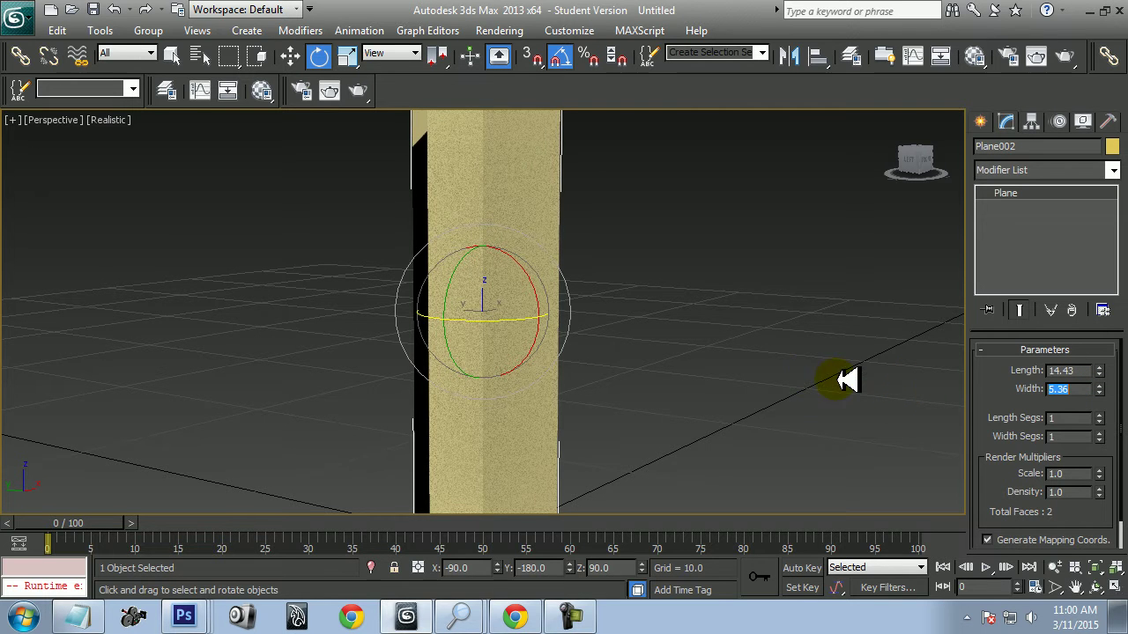
key(alt+Tab)
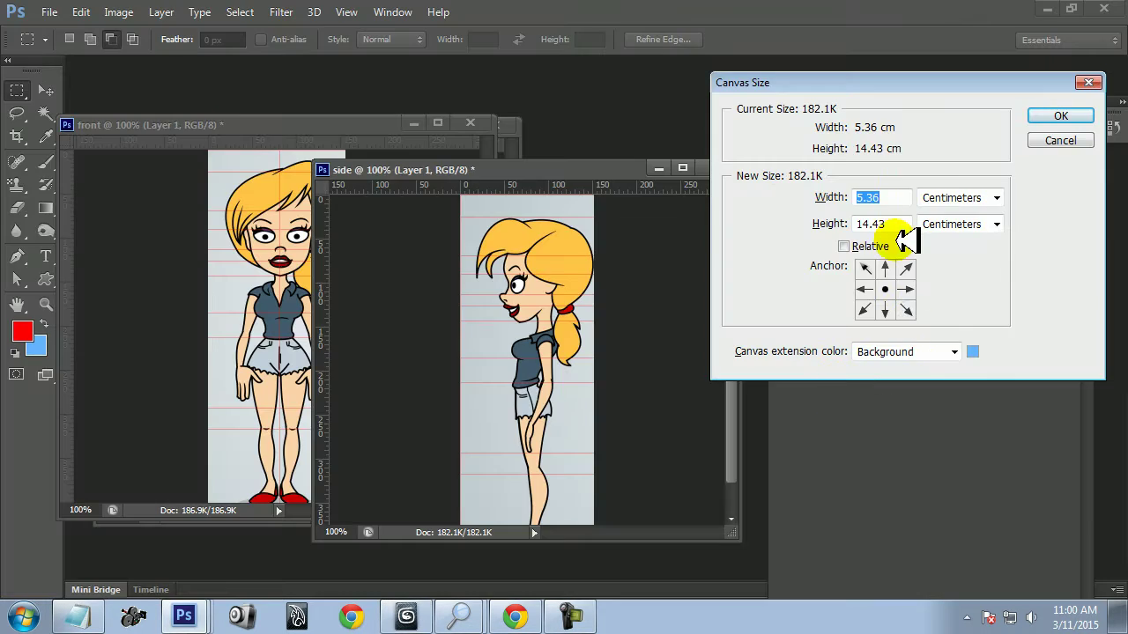
click(1045, 140)
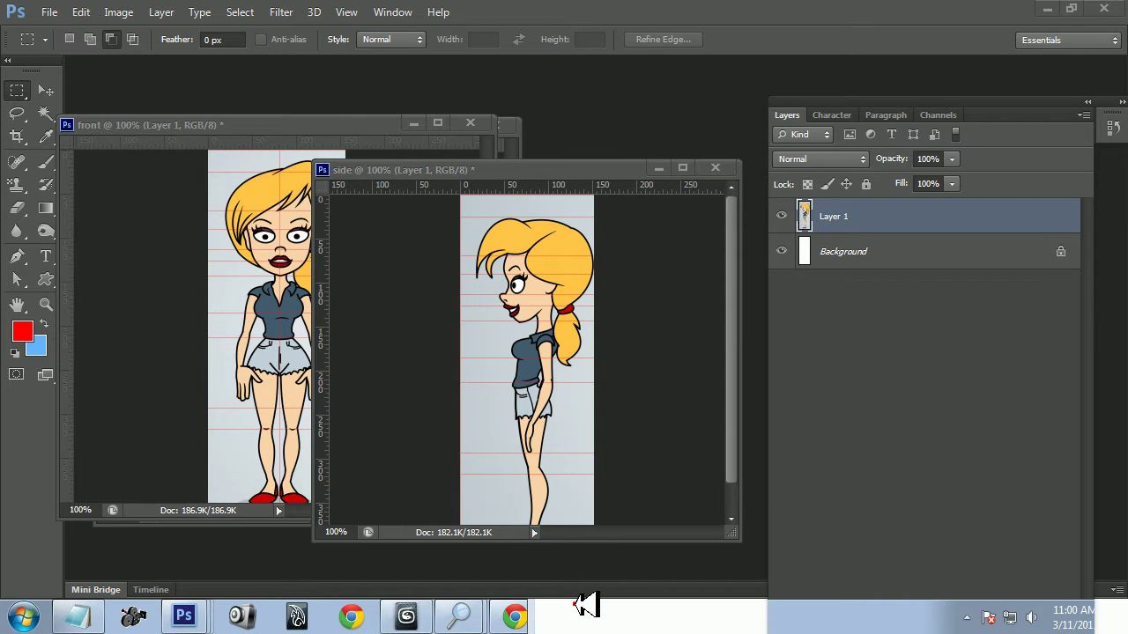
click(572, 614)
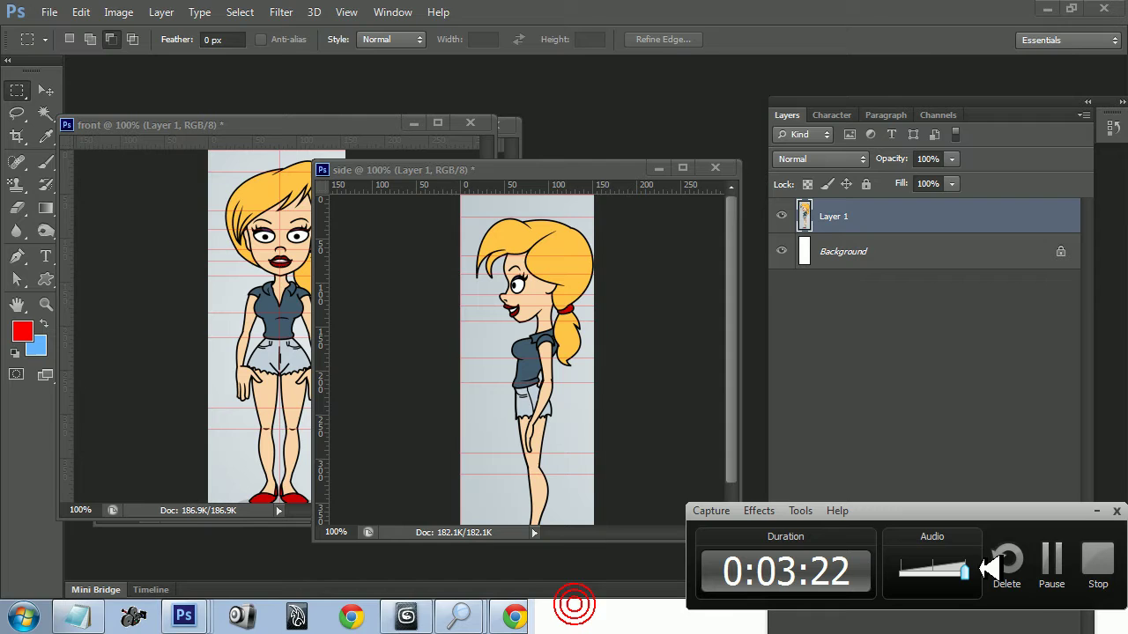
click(1049, 557)
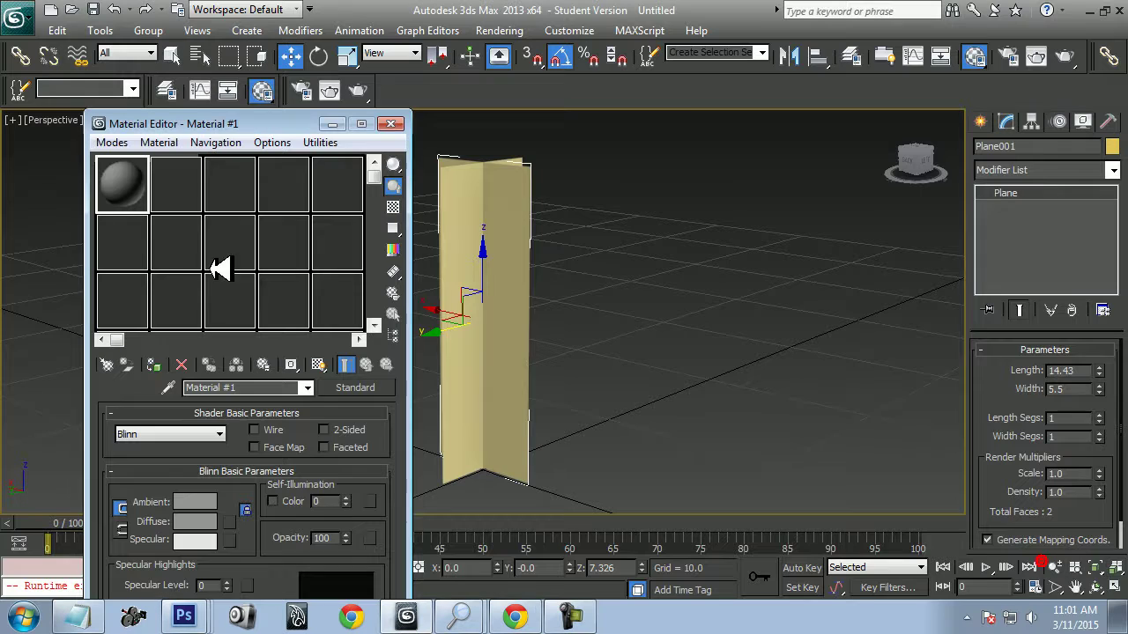
Step: Copy the first sample material into the second slot and name the two materials front and side
drag(114, 181, 173, 187)
click(115, 181)
click(259, 388)
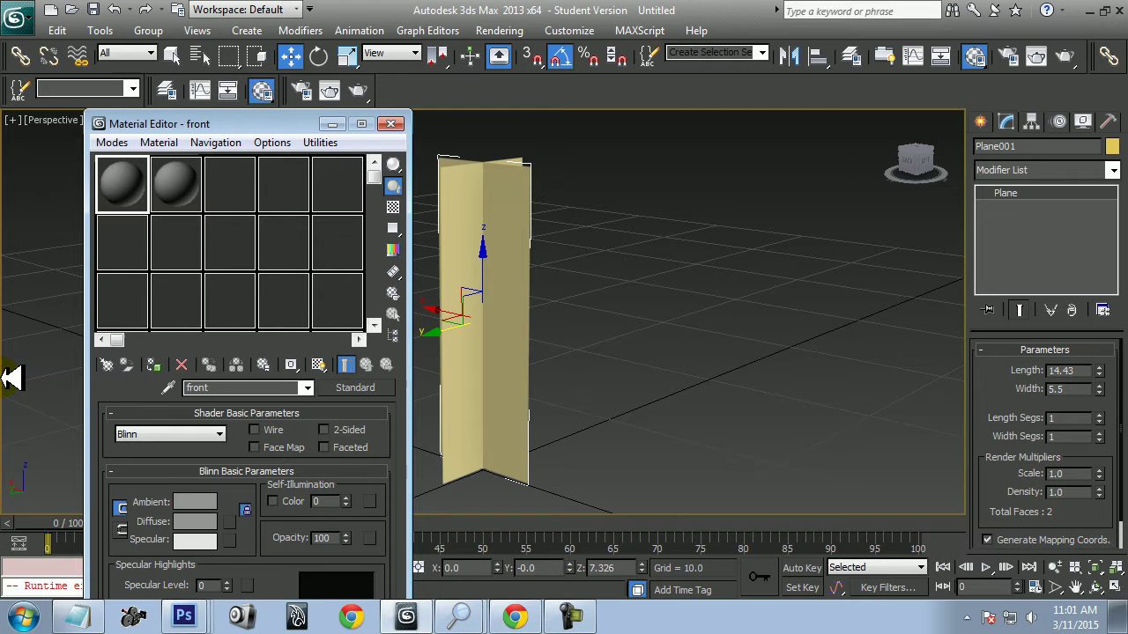
click(166, 170)
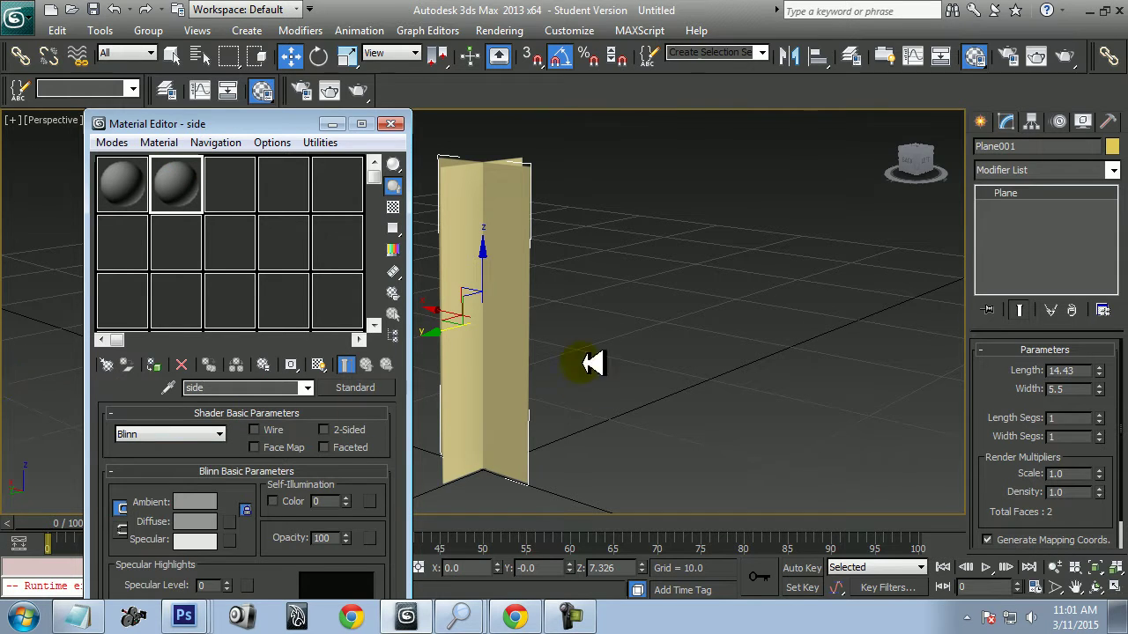
Step: Select the front-facing plane in the Front view and load front.jpg from the Desktop's girl folder as the front material's diffuse bitmap
key(f)
click(755, 345)
click(558, 286)
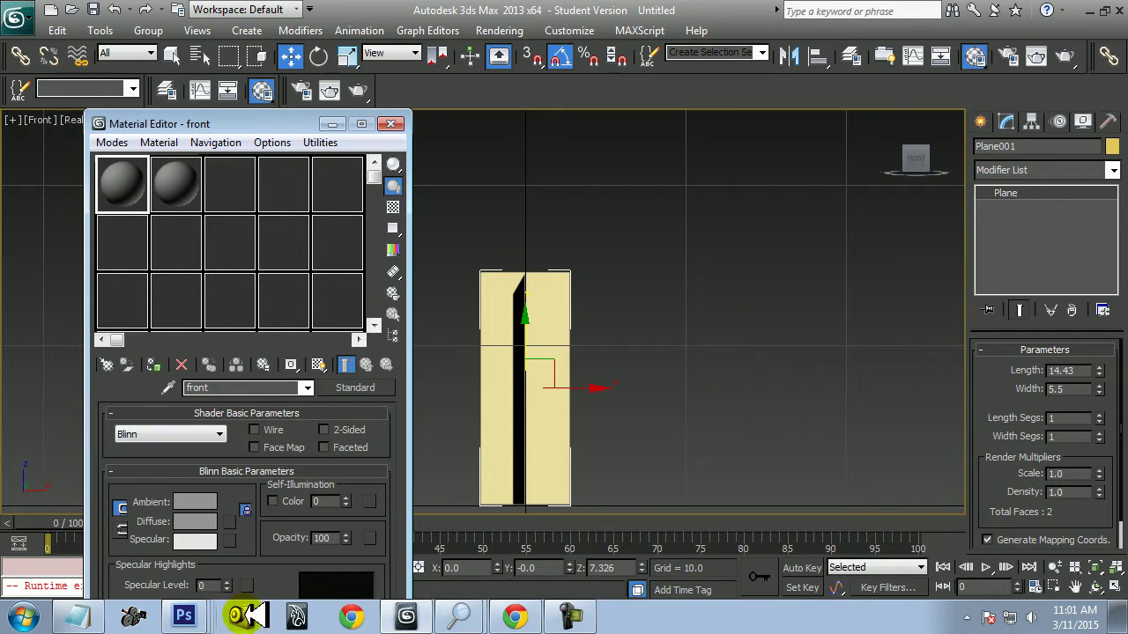
click(228, 522)
double_click(438, 104)
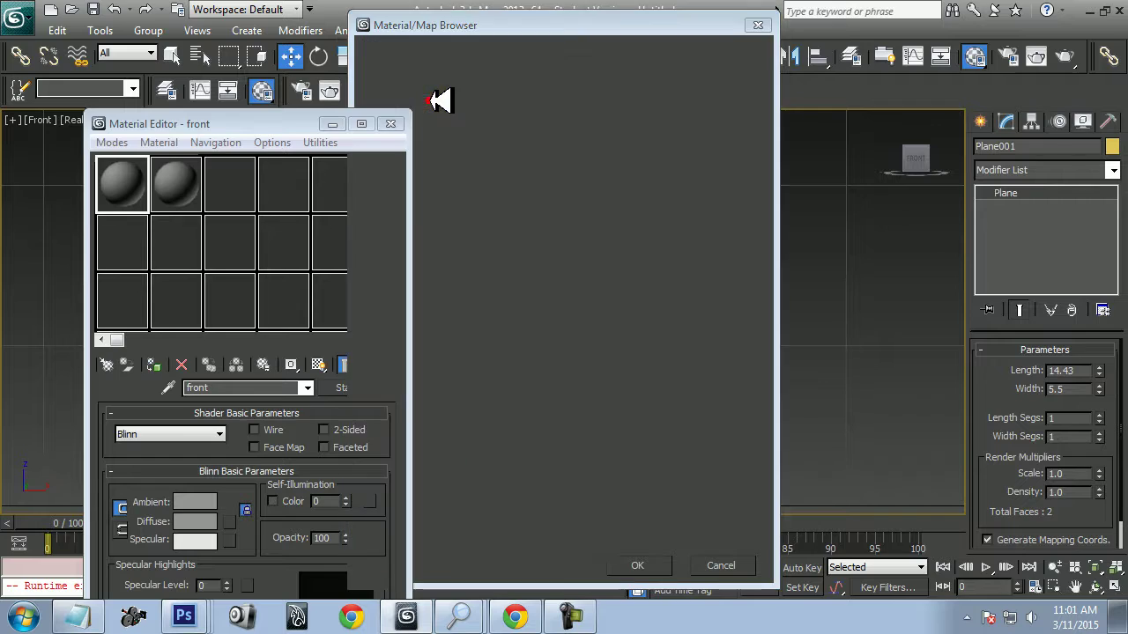
click(119, 71)
click(119, 88)
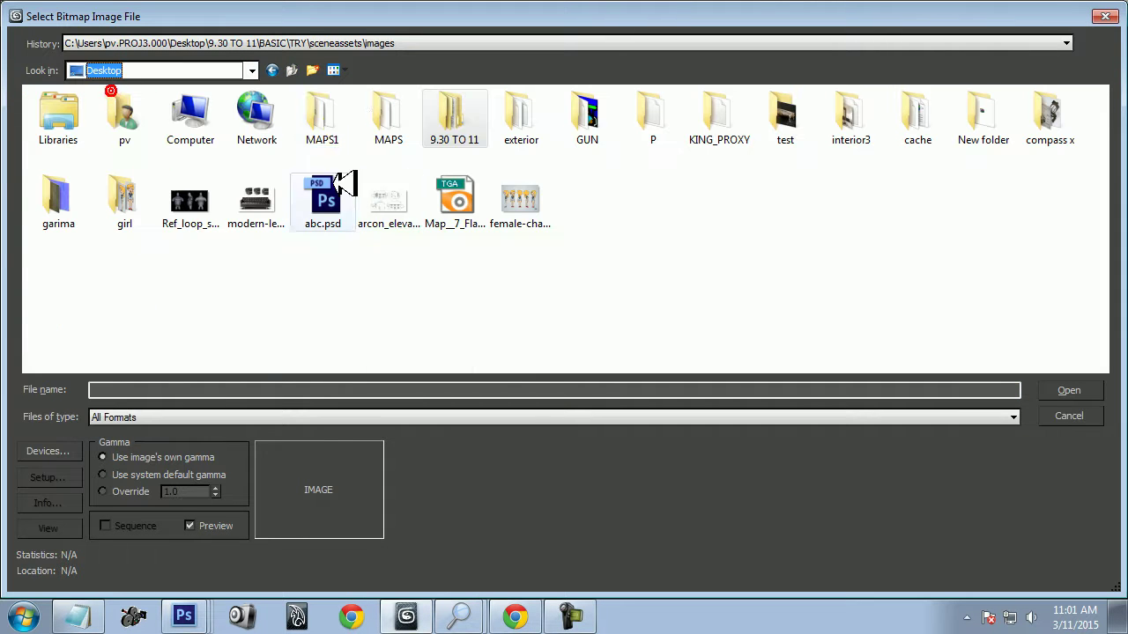
click(333, 109)
key(g)
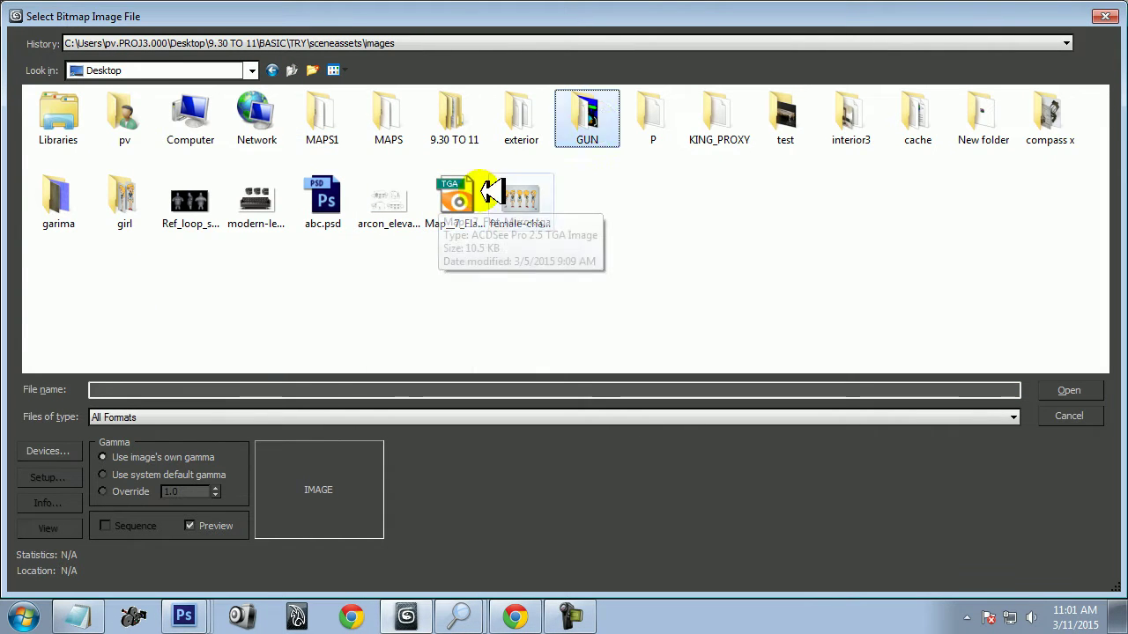
key(a)
double_click(124, 202)
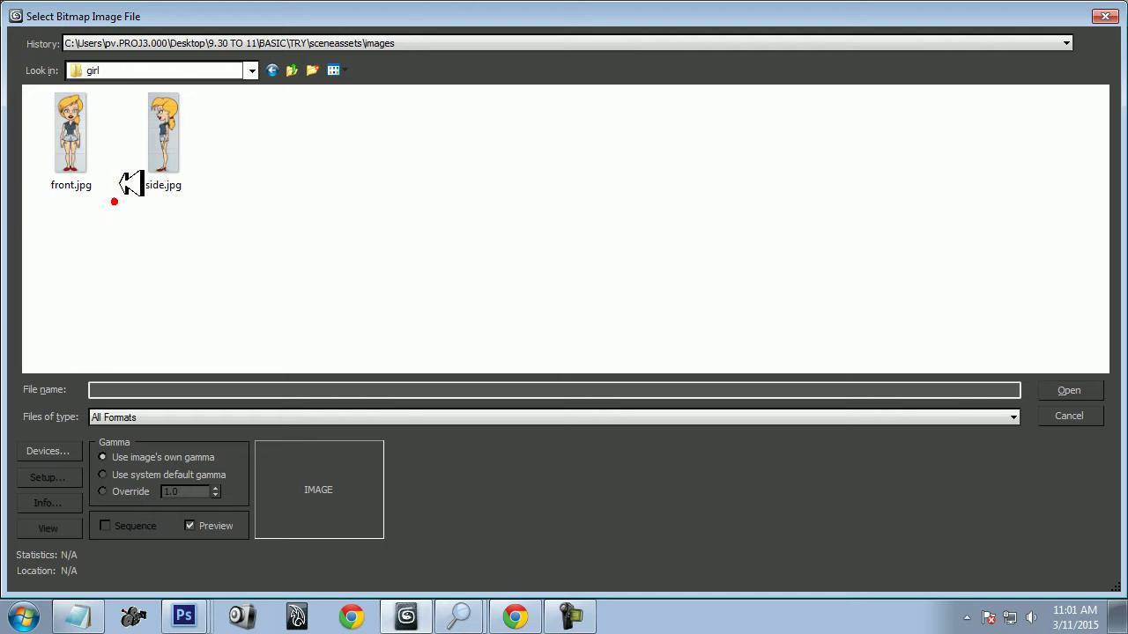
double_click(88, 123)
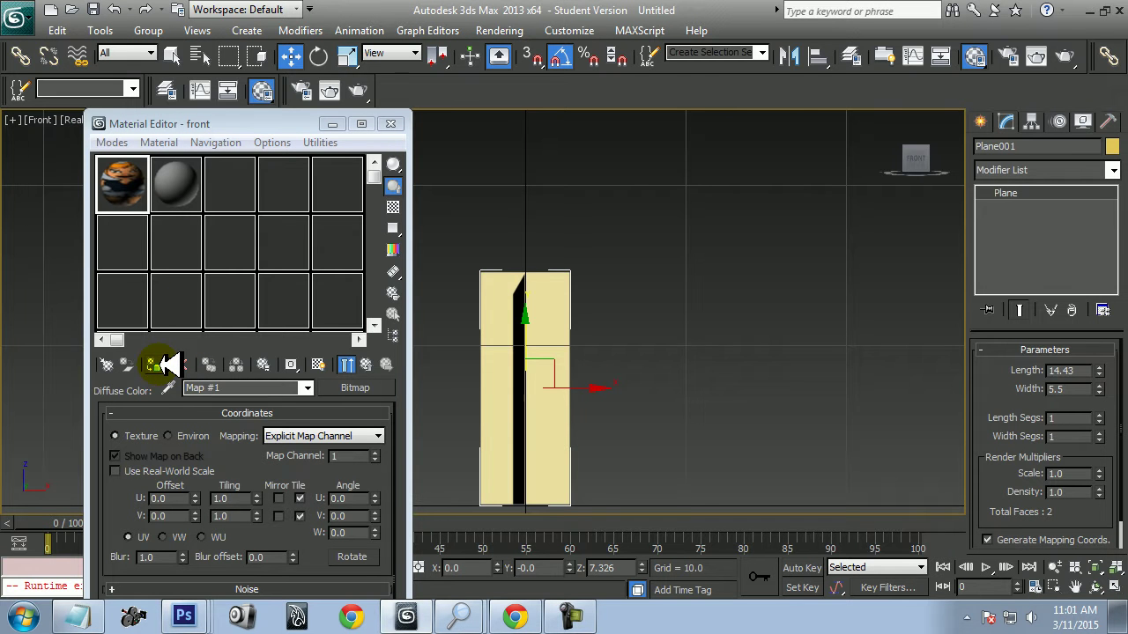
Step: Assign the front material to the front-facing plane and display its map in the viewport
click(155, 365)
click(322, 365)
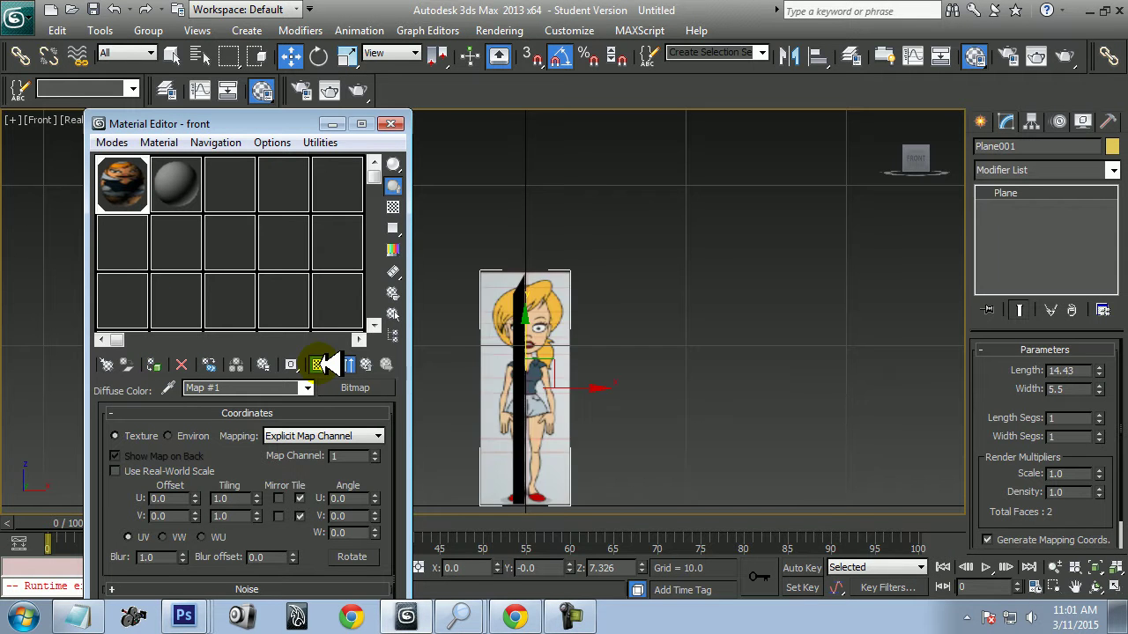
key(p)
mouse_move(598, 379)
alt+middle_down()
mouse_move(616, 382)
mouse_move(605, 378)
alt+middle_up()
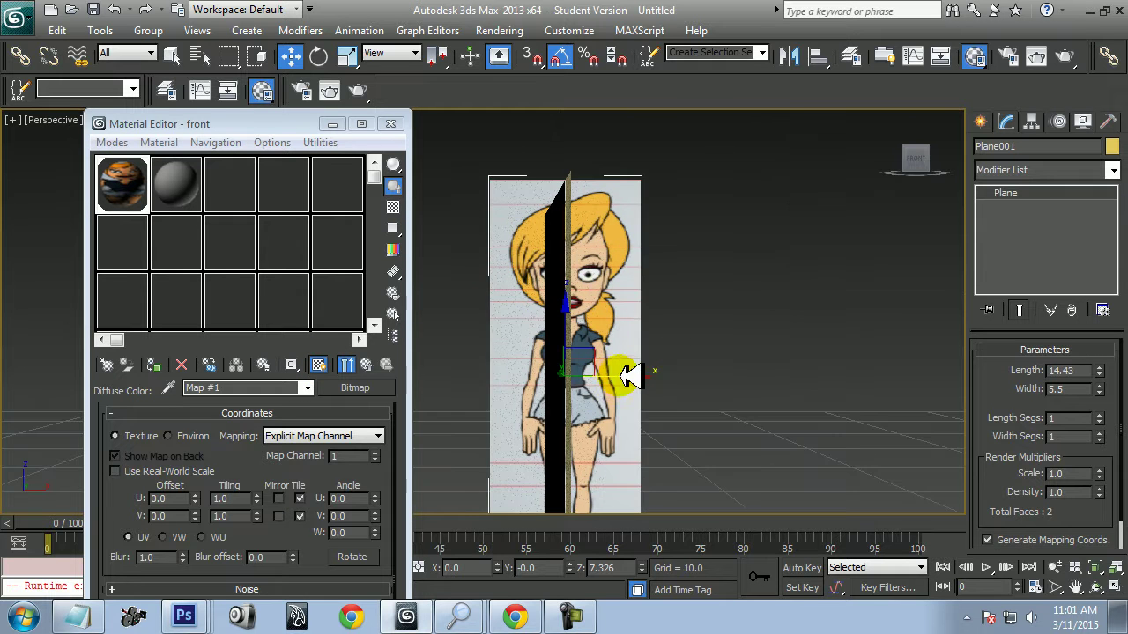
Step: Assign the side material to the crossing plane that stands perpendicular to the front image
click(1096, 588)
drag(649, 362, 799, 293)
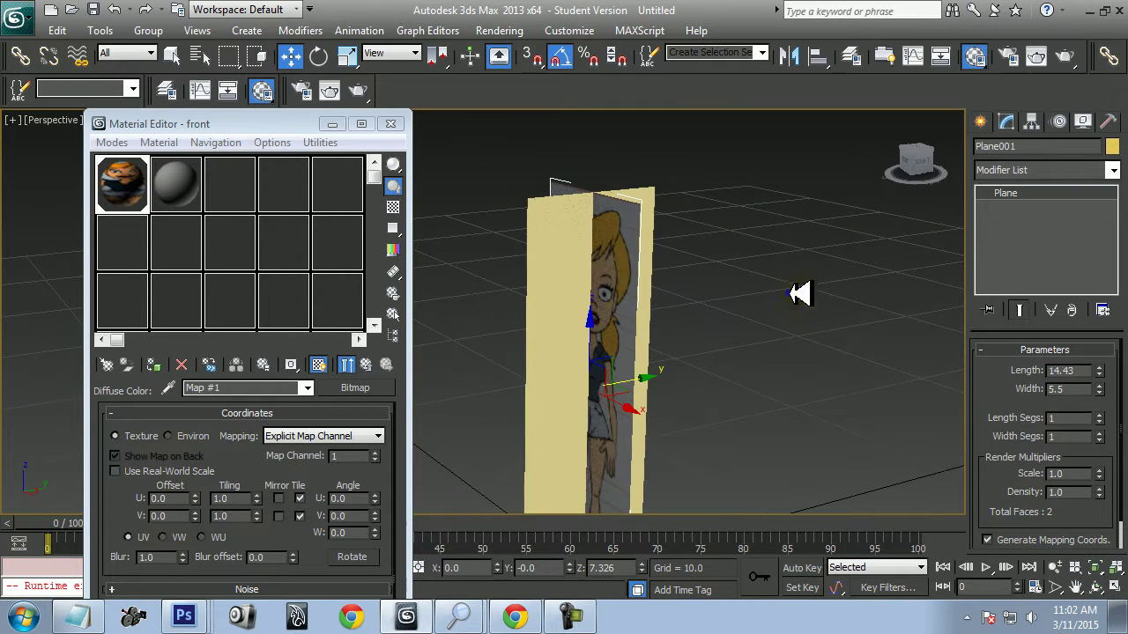
click(176, 204)
click(154, 364)
Step: Load side.jpg as the side material's diffuse bitmap, display it in the viewport and close the Material Editor
click(228, 522)
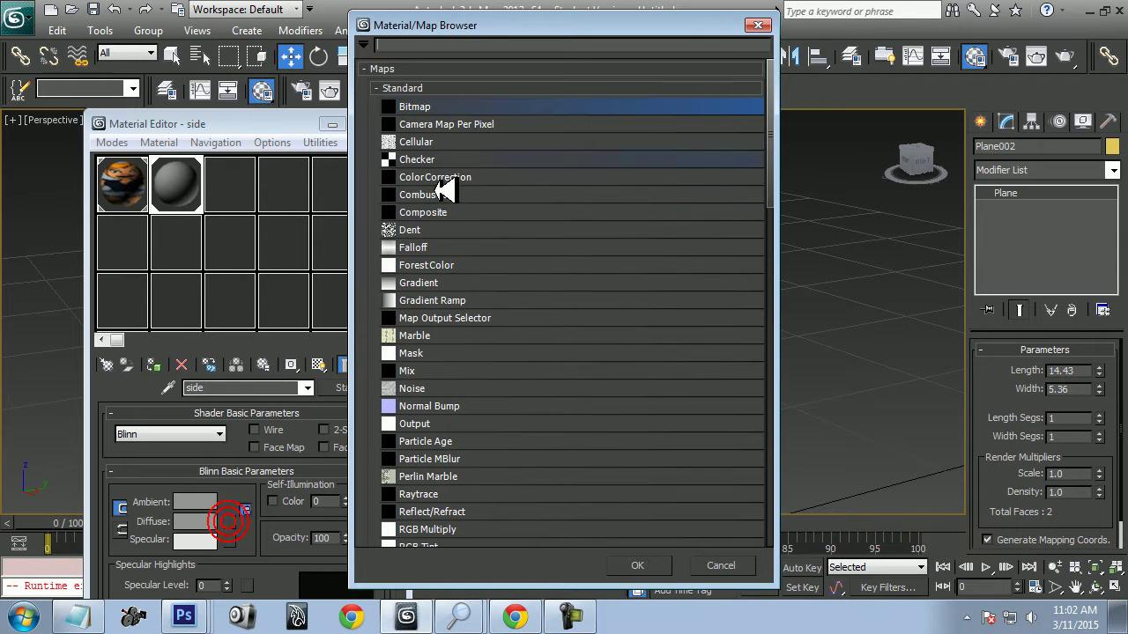
double_click(429, 107)
double_click(181, 146)
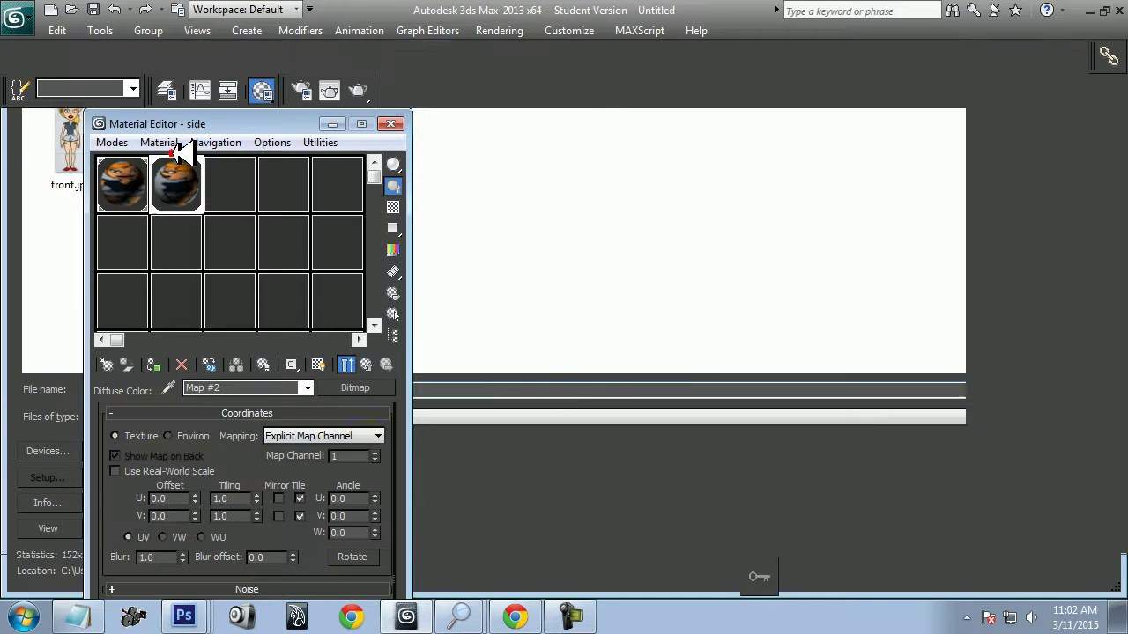
click(319, 364)
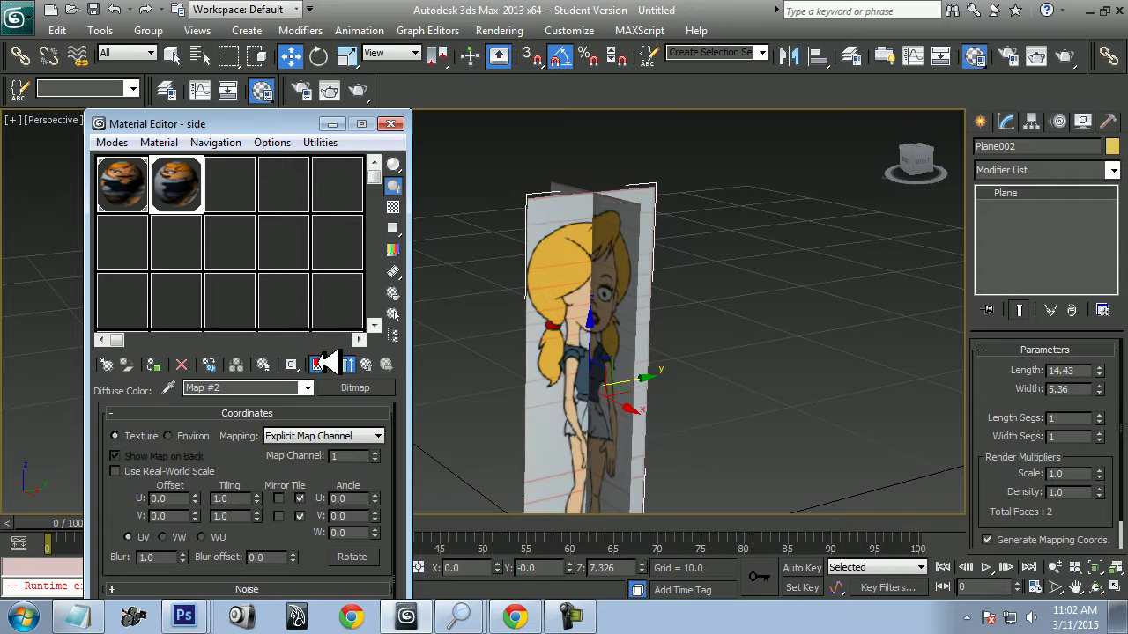
click(387, 123)
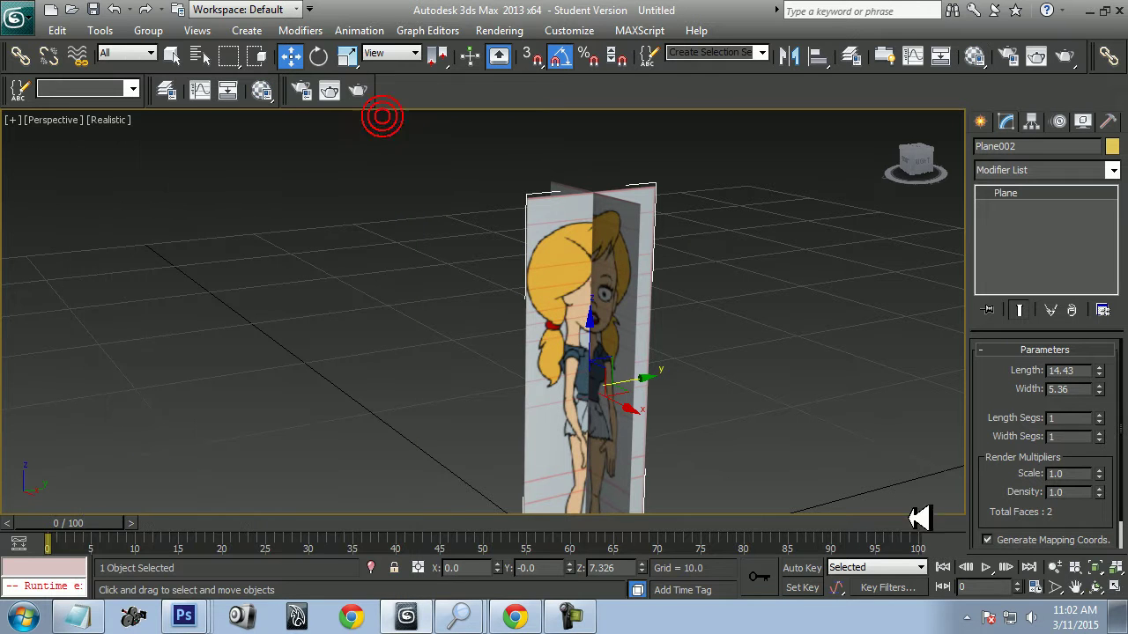
click(1095, 587)
drag(503, 294, 532, 349)
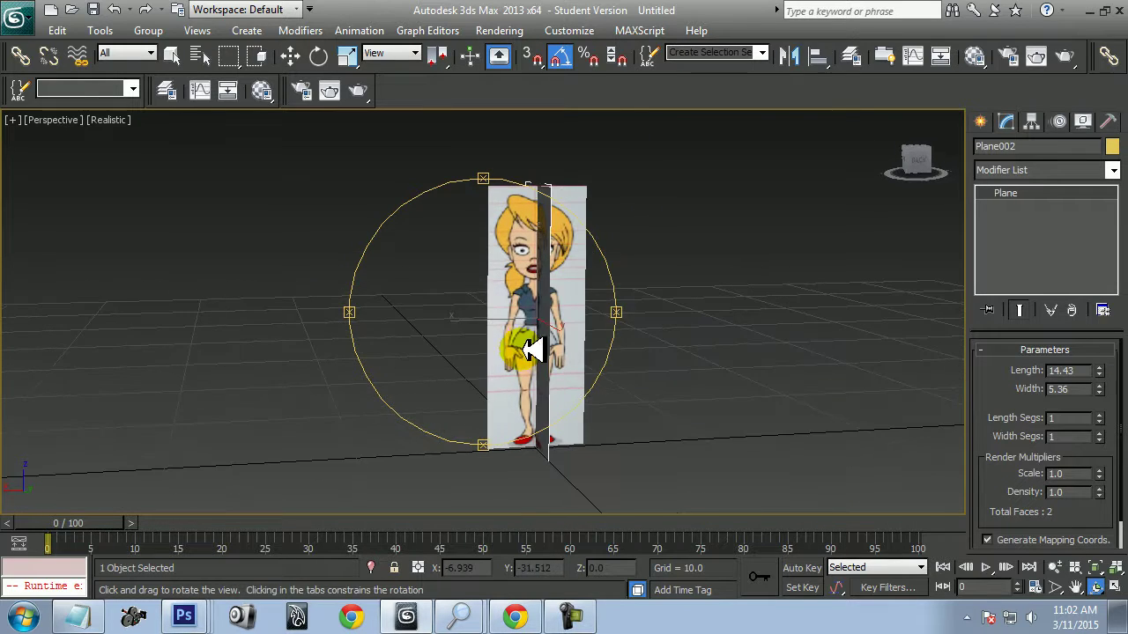
right_click(532, 350)
Step: Save the scene as a 3ds Max file named girl in the girl folder on the Desktop
click(16, 16)
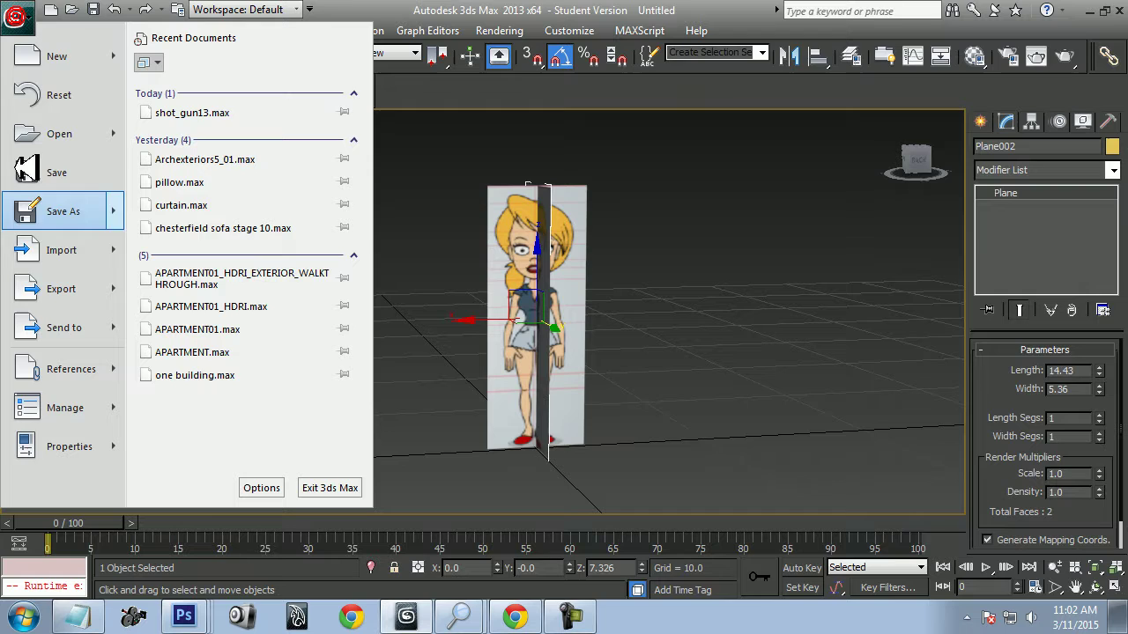
click(56, 212)
click(132, 70)
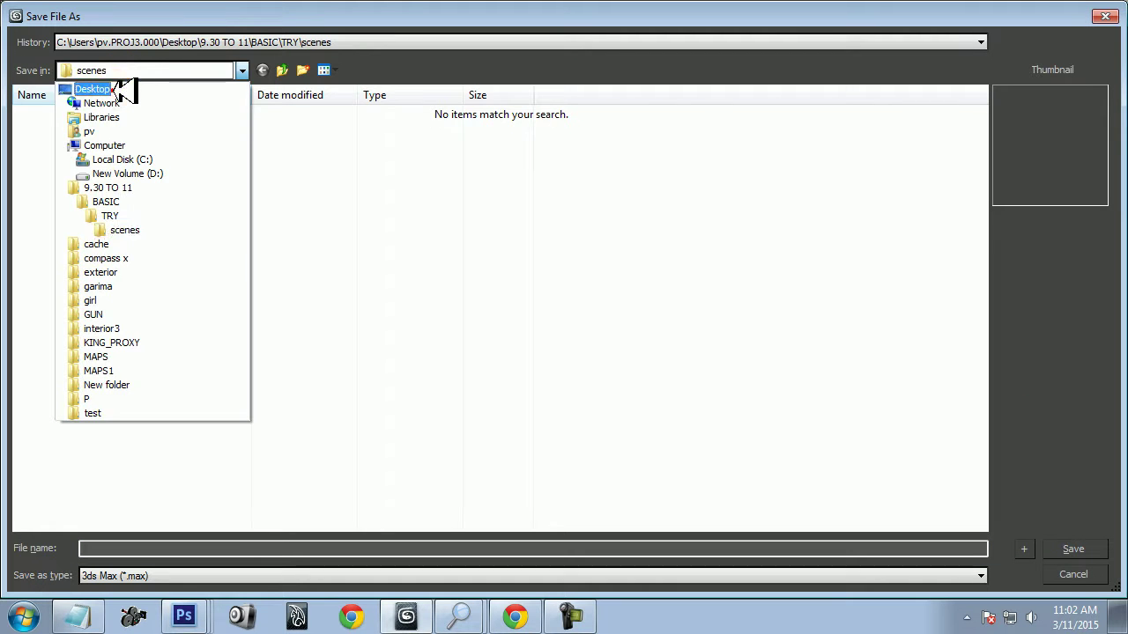
click(118, 88)
double_click(232, 211)
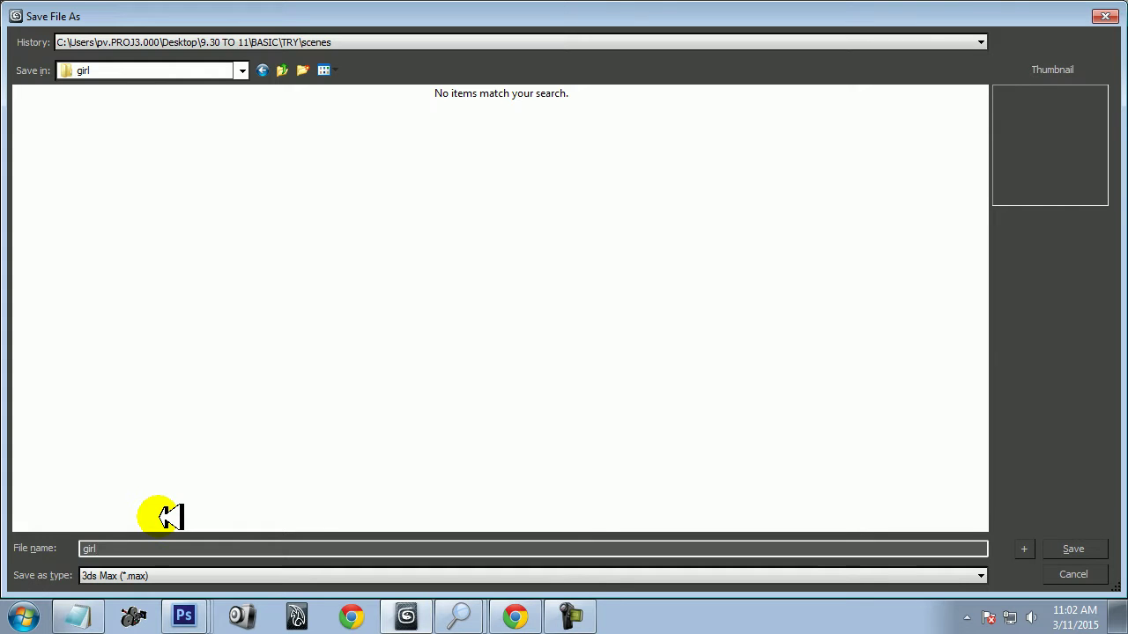
text(girl)
key(Return)
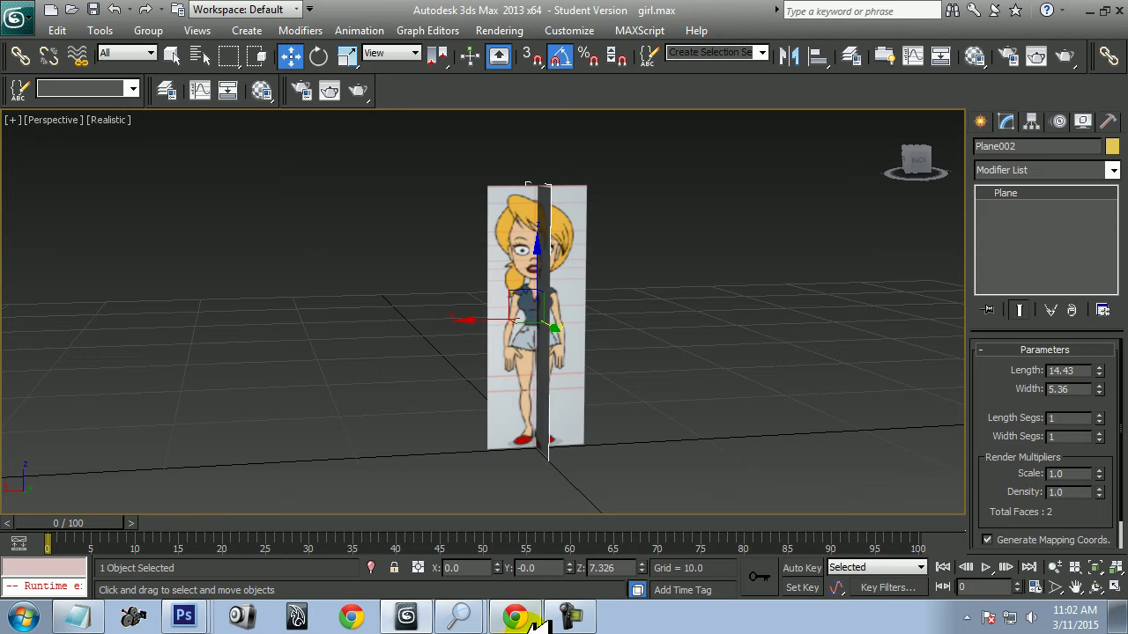